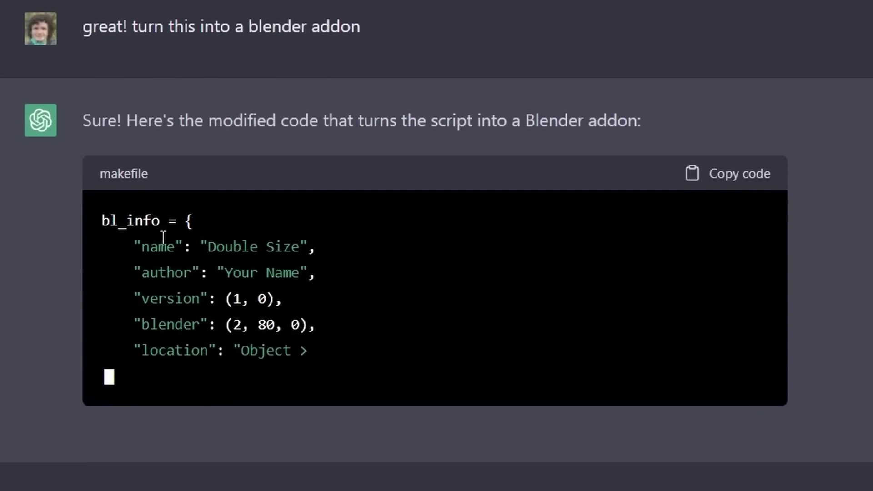
Step: Review ChatGPT's generated Double Size add-on code, then bring Blender's default cube scene forward
left_click_drag(306, 116, 306, 206)
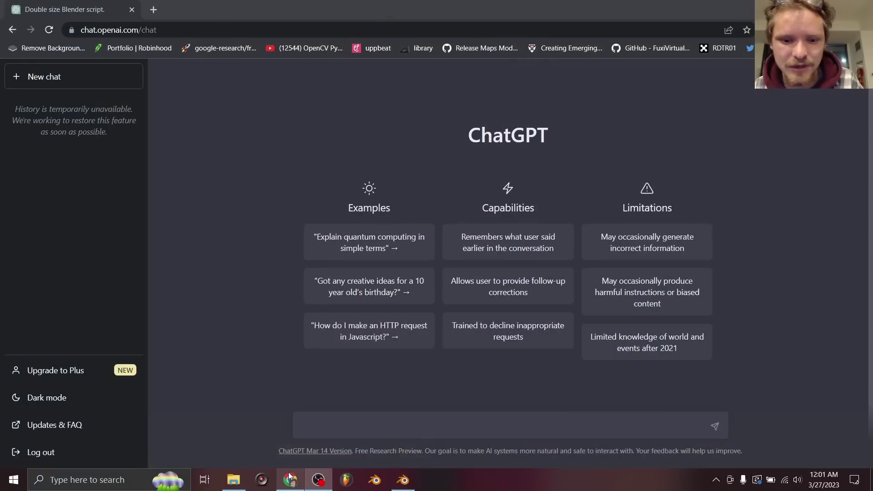
left_click(290, 477)
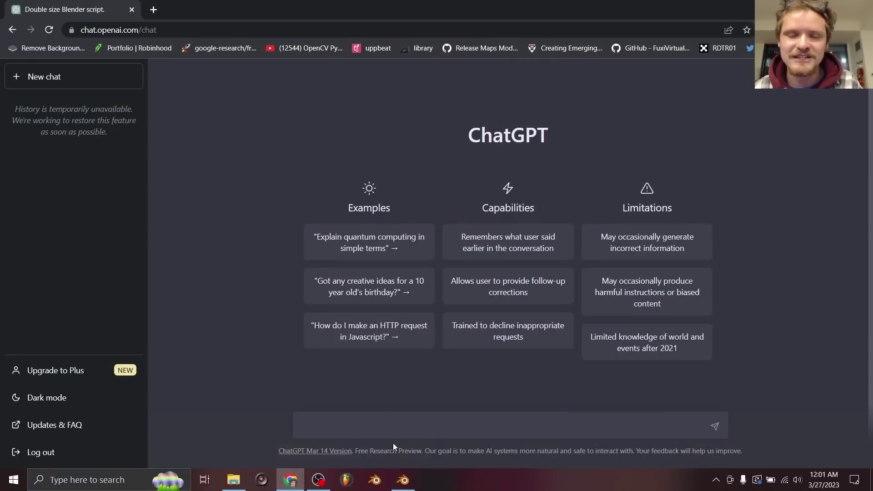
left_click(403, 479)
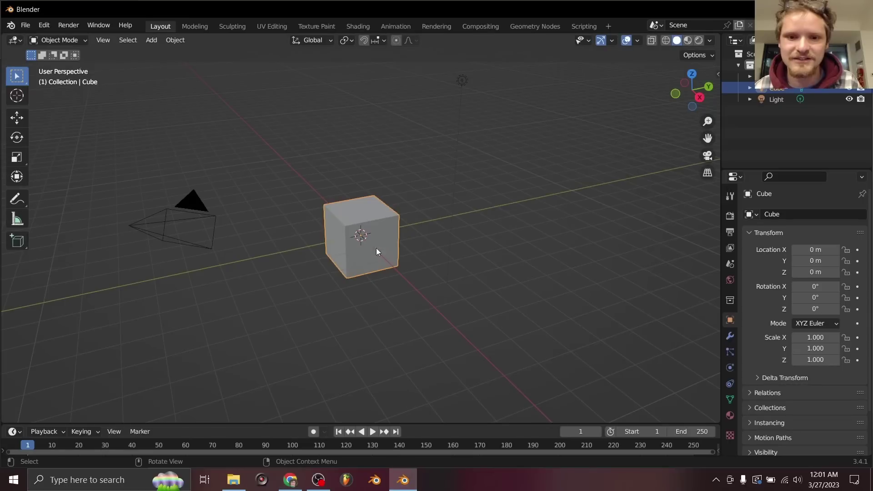
middle_click_drag(376, 252, 393, 250)
key("g")
left_click(406, 205)
key("r")
key("r")
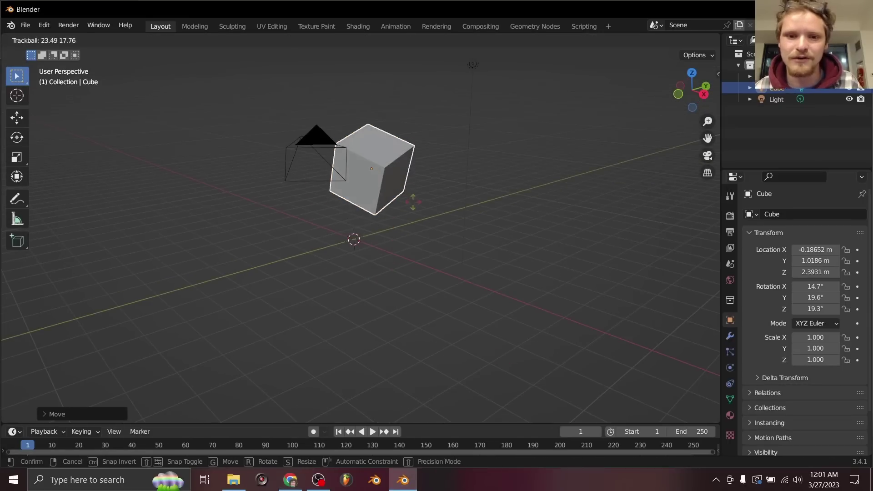
left_click(413, 202)
middle_click_drag(414, 202, 414, 175)
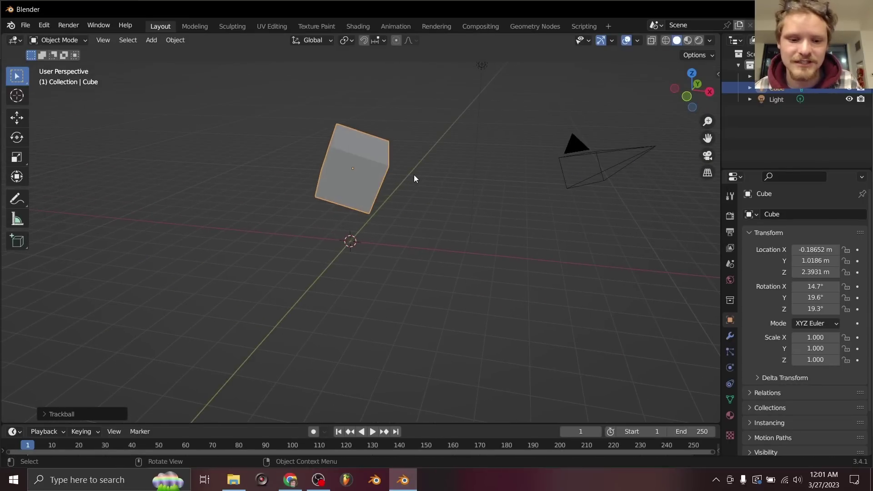
key("F3")
left_click(494, 199)
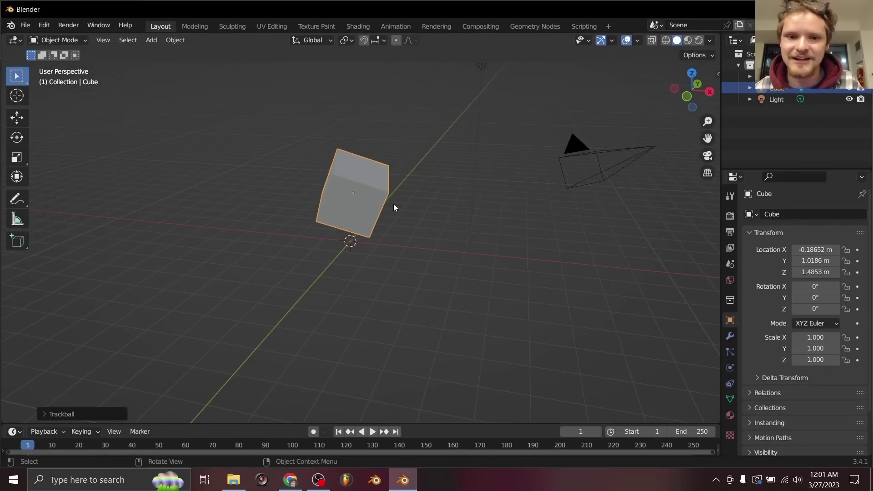
middle_click_drag(394, 205, 370, 191)
key("g")
key("s")
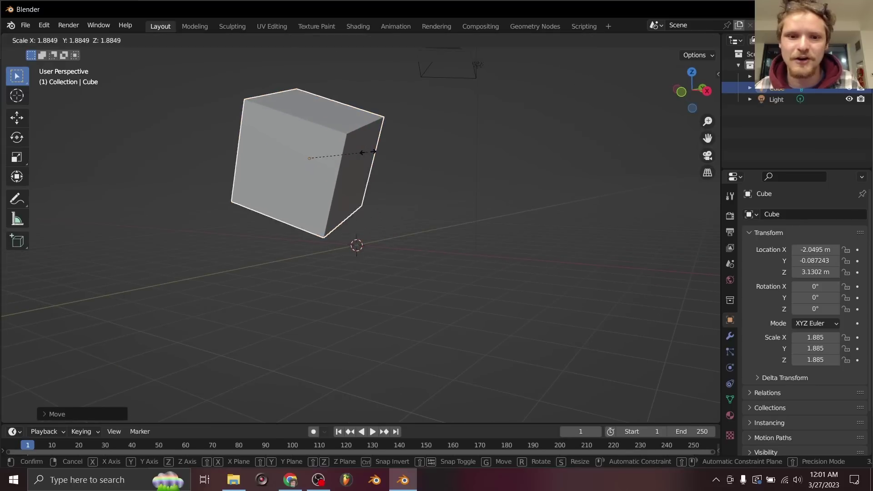
key("r")
key("r")
left_click(365, 123)
key("F3")
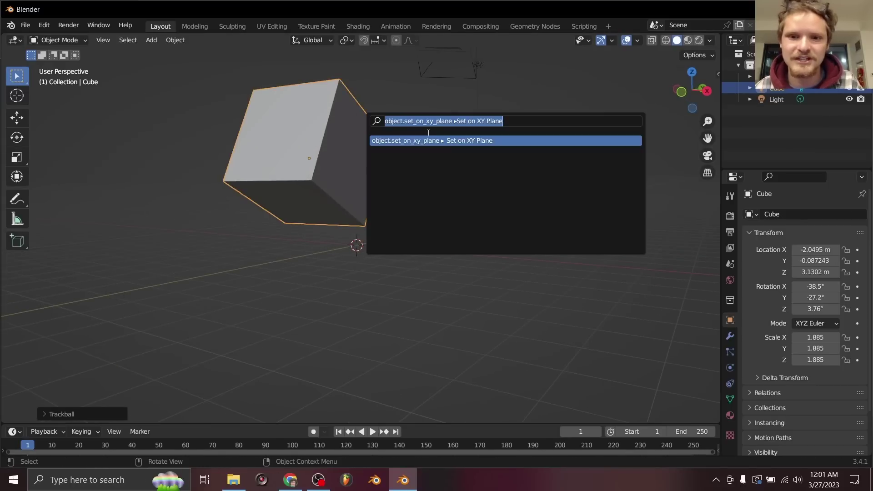
key("Return")
key("x")
left_click(345, 174)
key("shift+a")
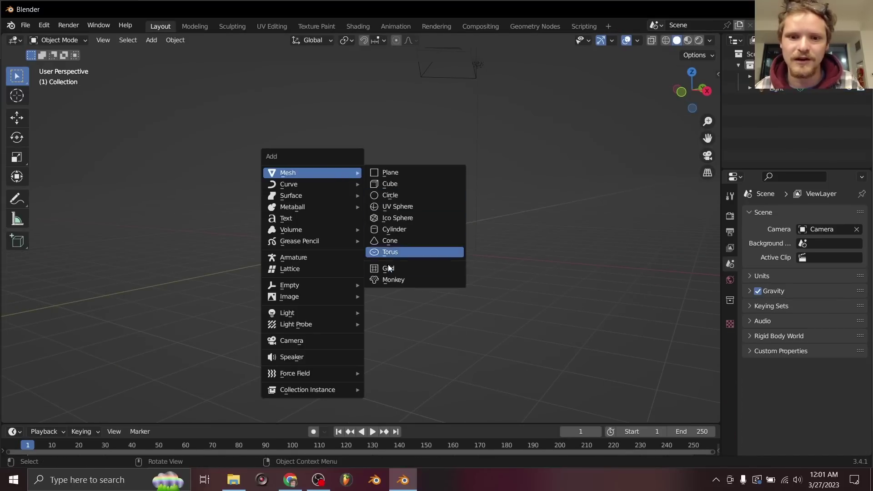
left_click(393, 280)
key("g")
left_click(348, 167)
key("r")
key("r")
left_click(375, 158)
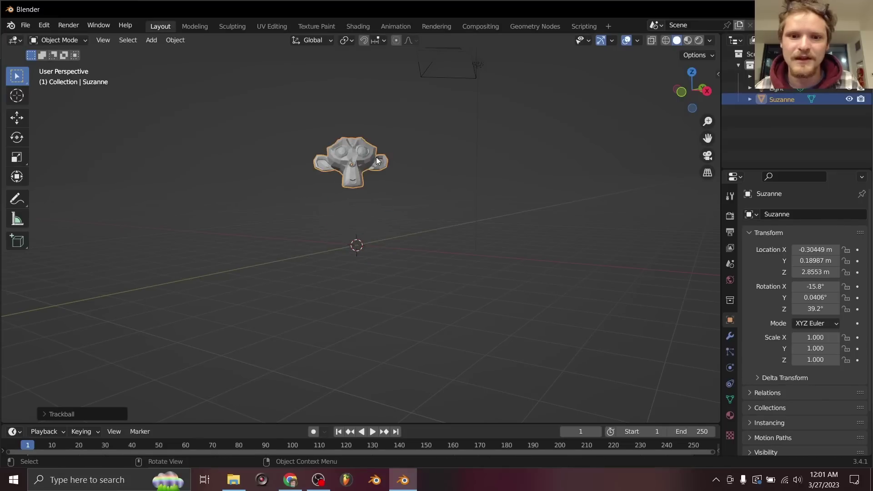
key("F3")
key("Return")
key("x")
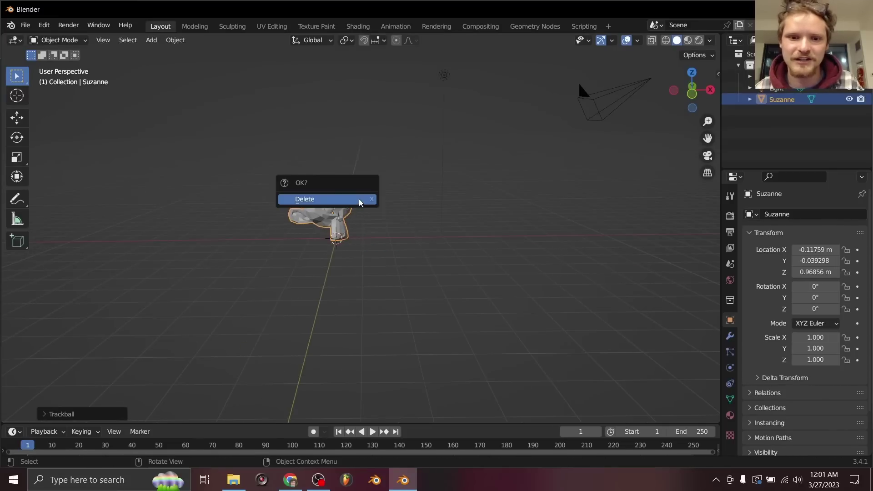
left_click(352, 199)
key("ctrl+n")
left_click(352, 199)
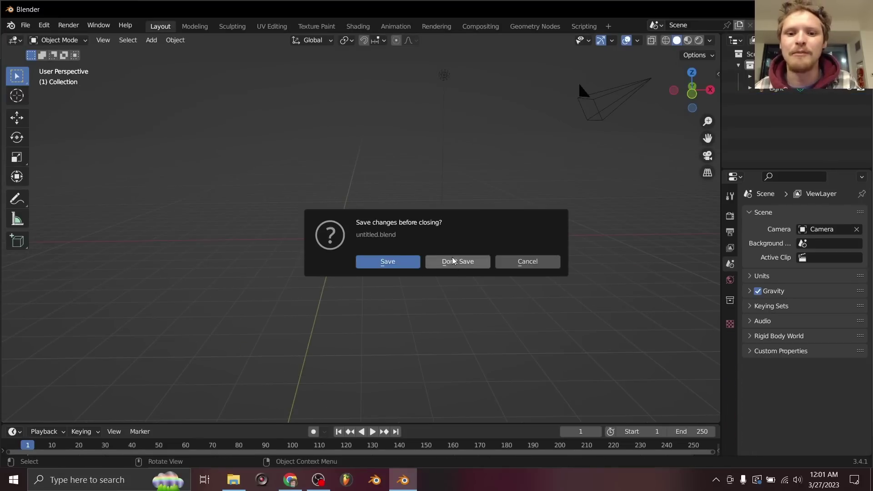
left_click(449, 259)
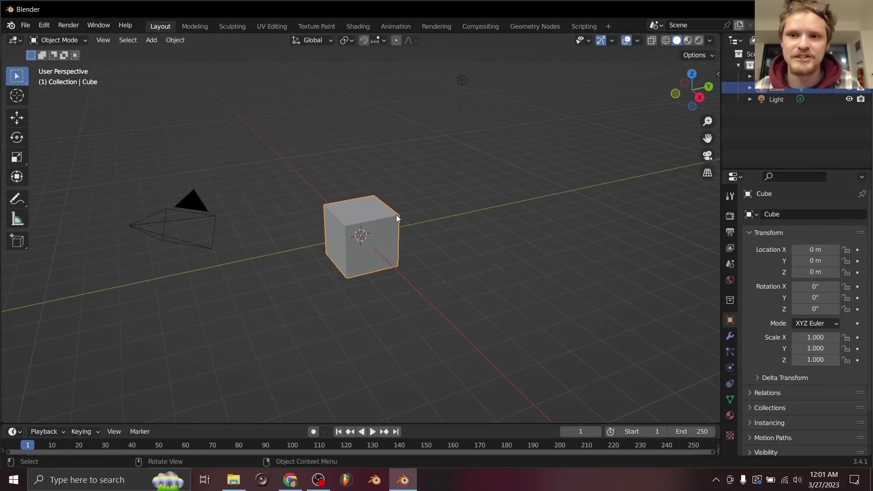
Step: Create a new empty text block in the Scripting workspace, then return to the ChatGPT chat
left_click(584, 26)
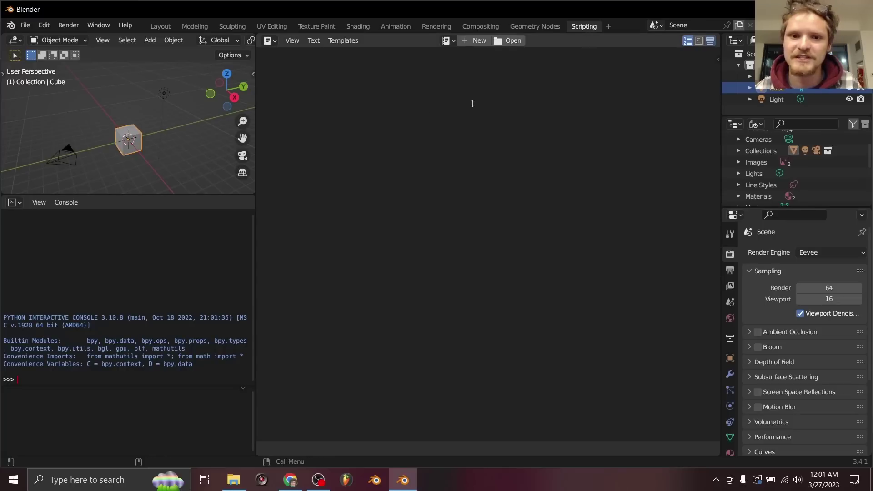
left_click(483, 40)
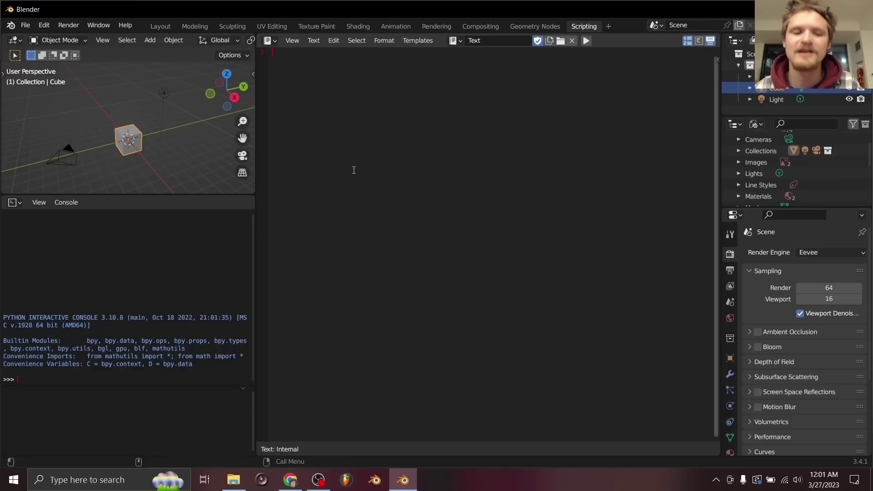
scroll(110, 140, "up", 2)
scroll(133, 152, "up", 1)
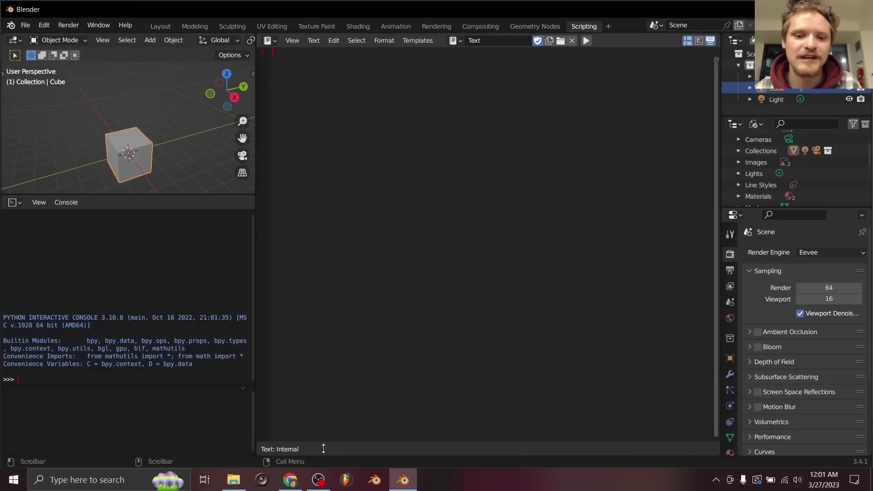
left_click(291, 479)
type("make a blender script that takes the selected object and makes it twice as big")
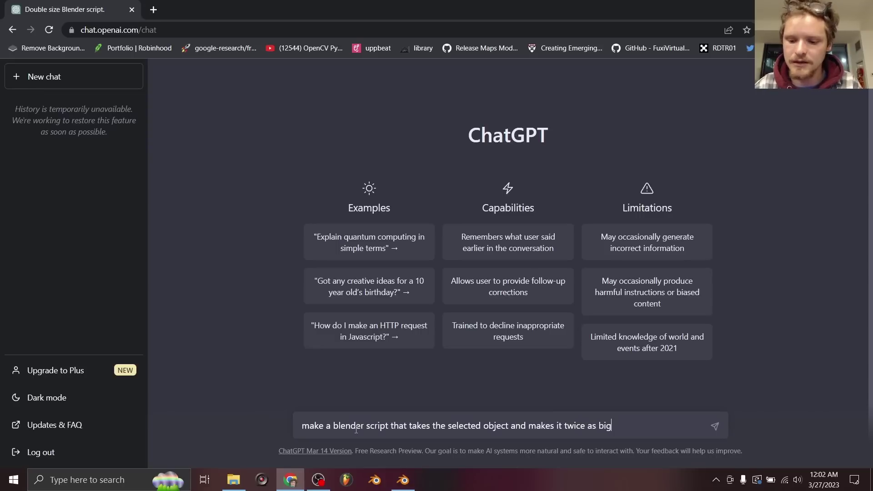
Step: Send the 'selected object twice as big' prompt, copy the returned scaling script, and return to Blender
key("Return")
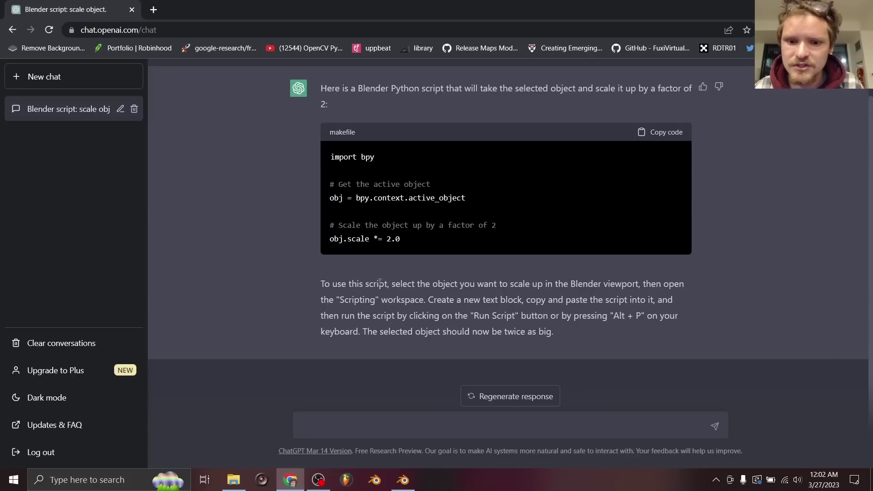
left_click_drag(379, 283, 504, 282)
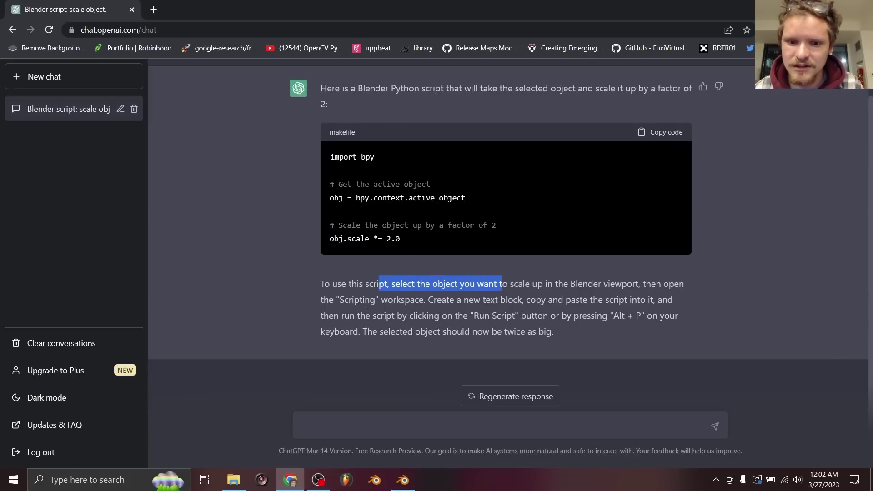
left_click(654, 137)
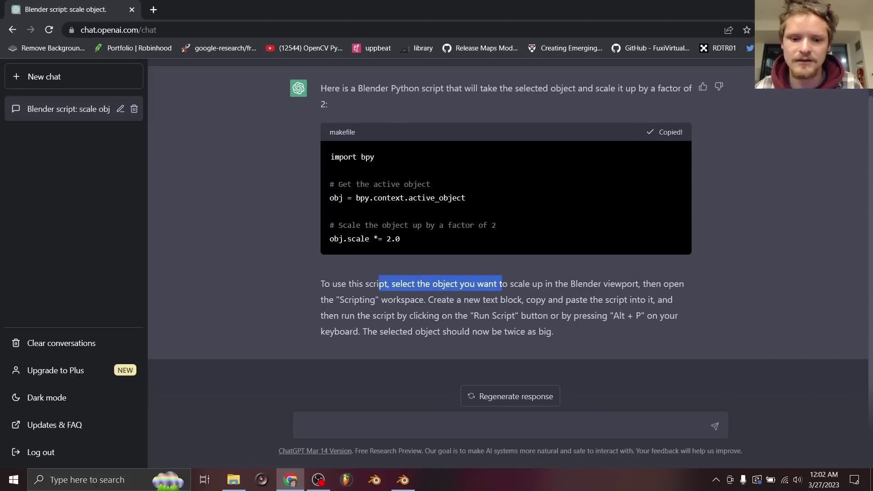
left_click(403, 479)
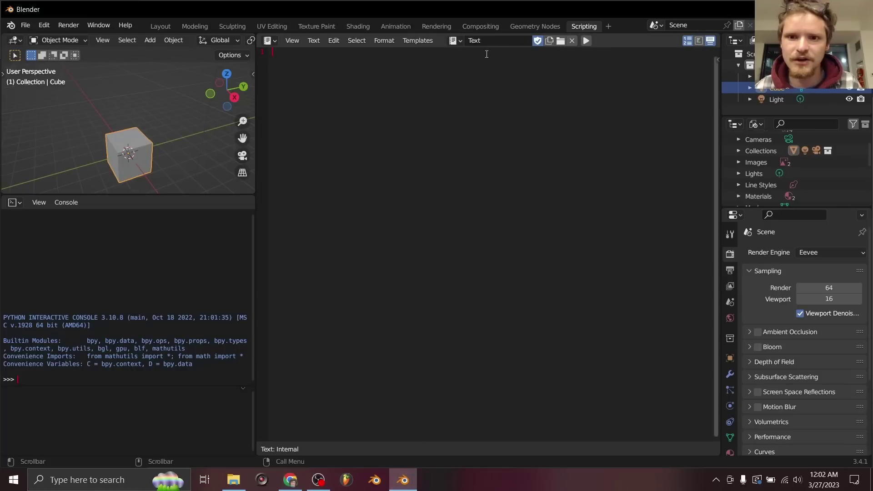
Step: Paste the scaling script into the text block and run it on the selected cube
key("ctrl+v")
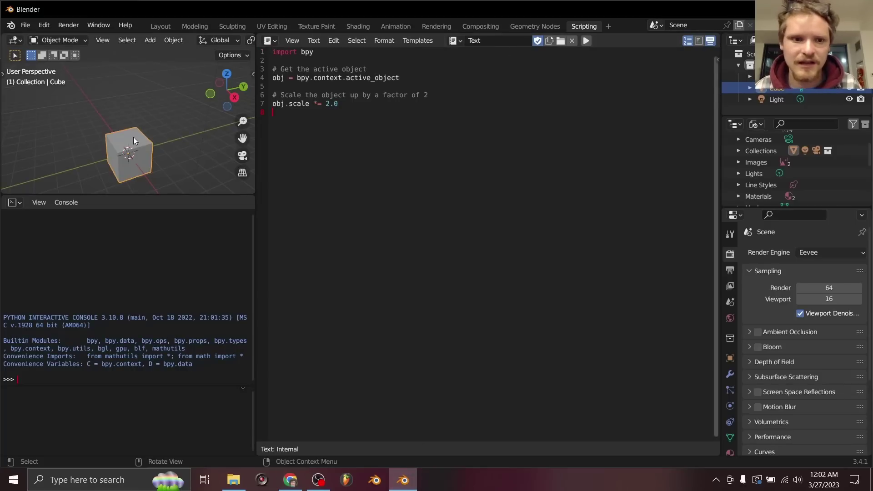
middle_click_drag(133, 137, 140, 116)
left_click(177, 119)
left_click(150, 126)
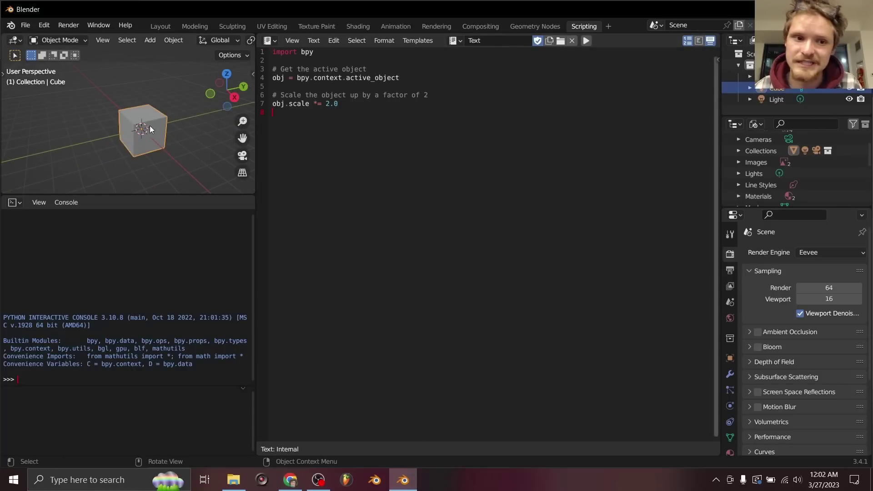
left_click(585, 41)
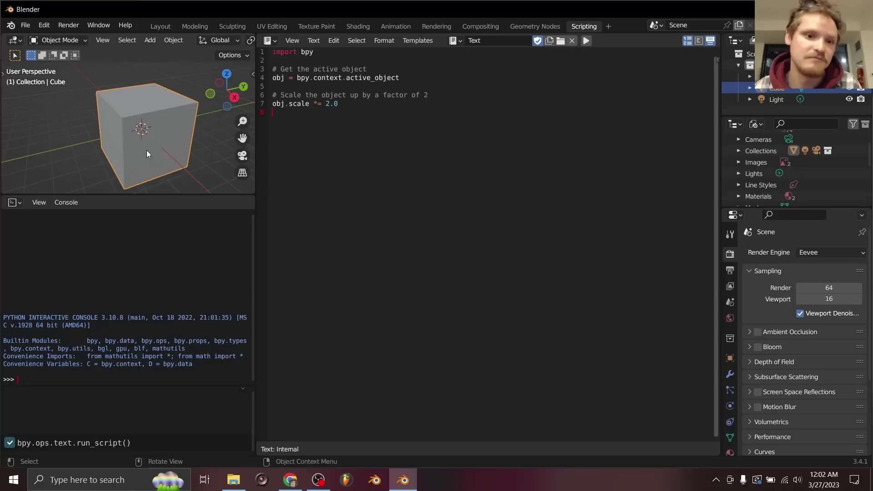
Step: Replace the cube with a freely rotated torus, double it with the script, and return to ChatGPT
key("Delete")
key("shift+a")
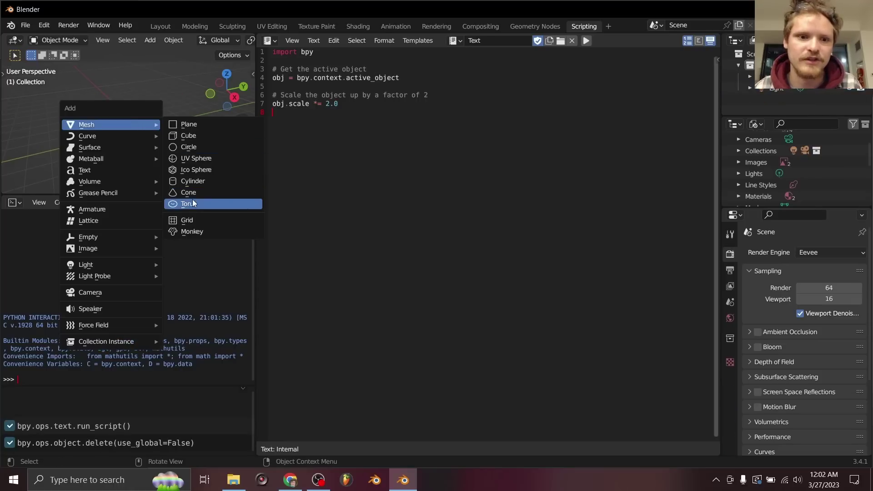
left_click(193, 199)
key("r")
key("r")
left_click(375, 95)
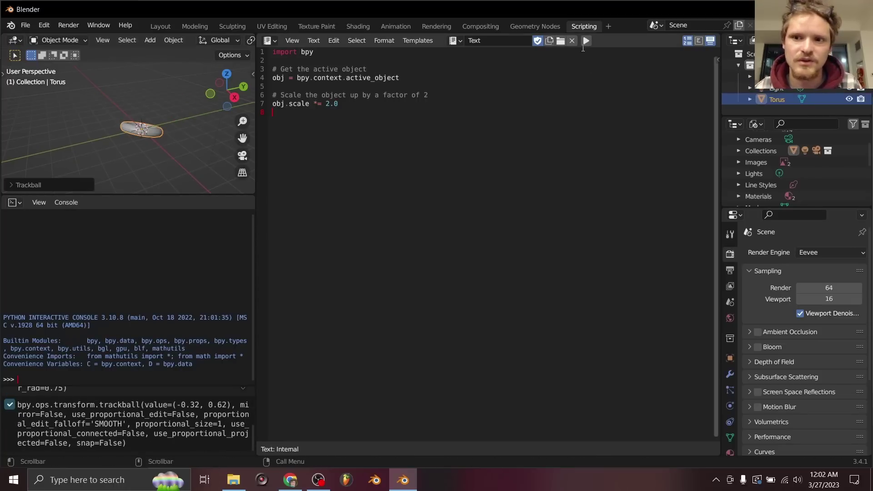
left_click(585, 40)
middle_click_drag(156, 137, 189, 139)
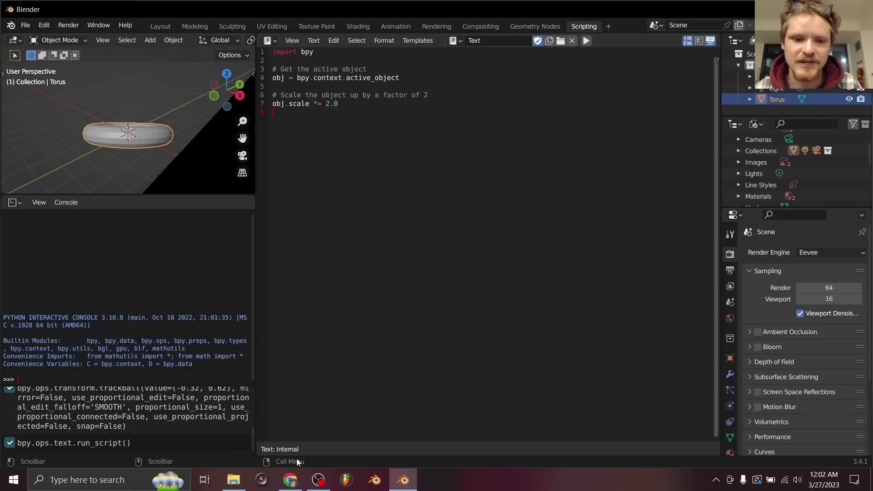
left_click(291, 480)
type("great! turn this into a blender addon")
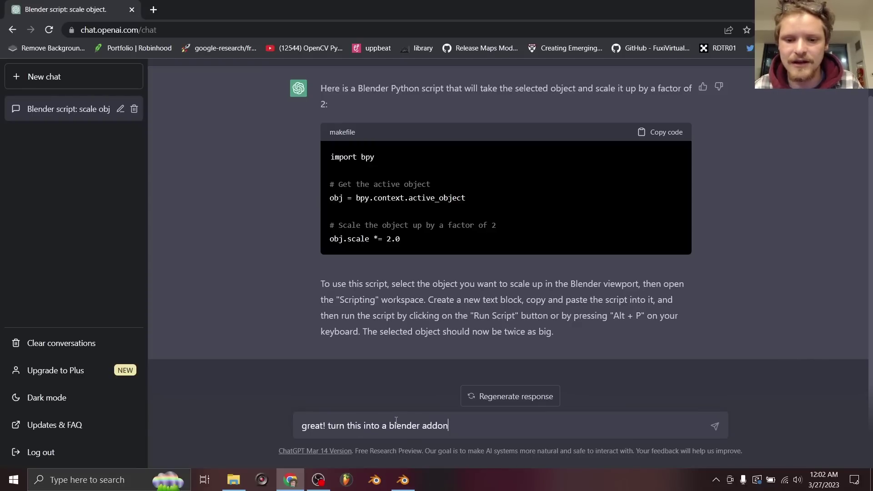
Step: Send 'great! turn this into a blender addon' and read the streaming DoubleSizeOperator code
key("Return")
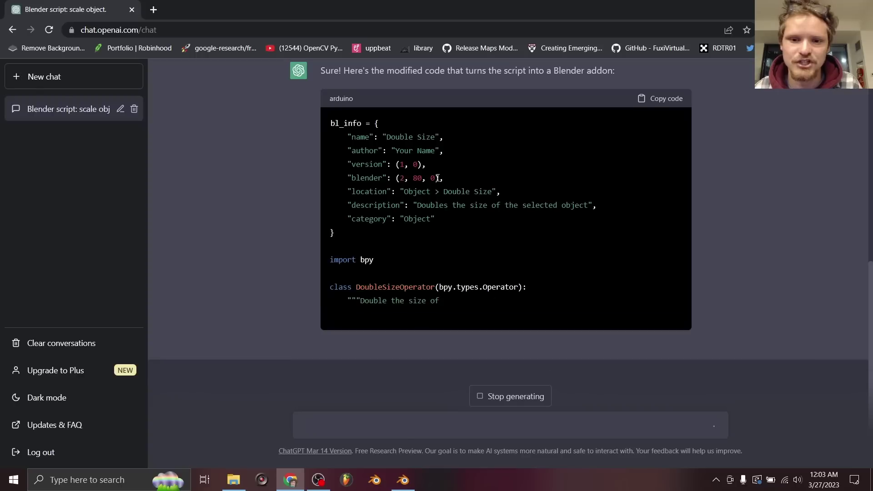
left_click_drag(440, 191, 441, 237)
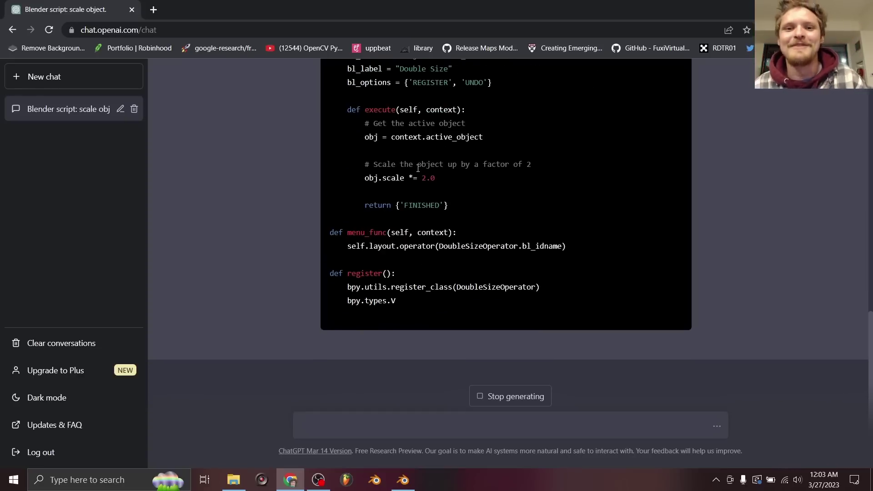
scroll(417, 198, "up", 2)
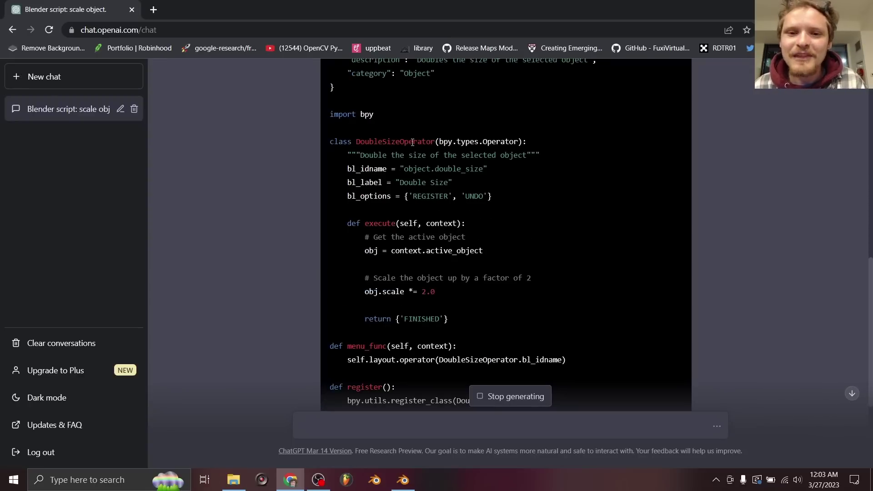
left_click_drag(429, 142, 382, 142)
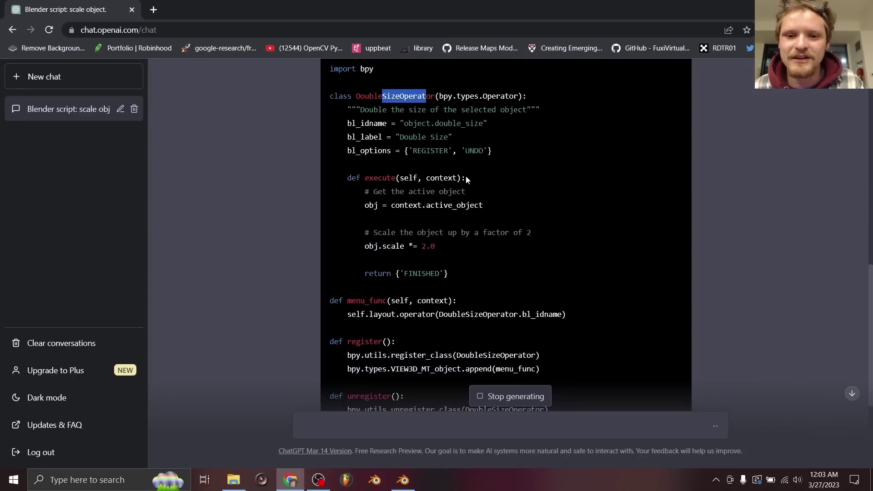
scroll(438, 233, "down", 2)
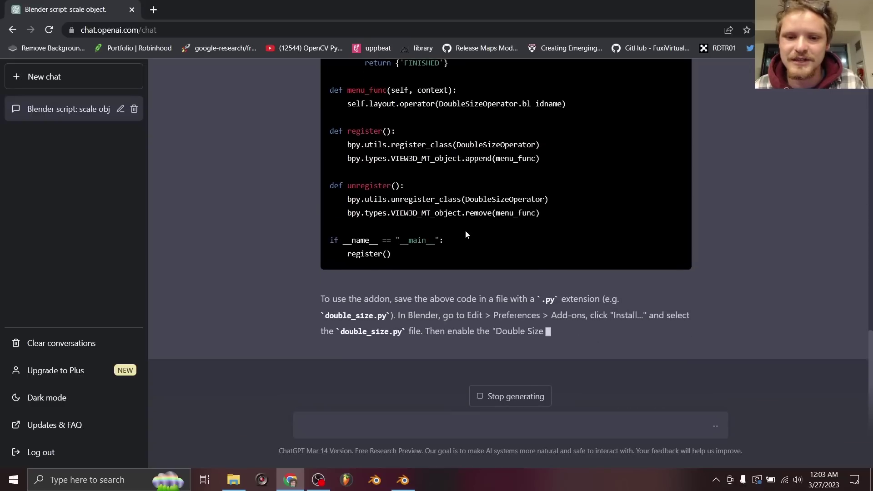
scroll(465, 230, "up", 3)
scroll(456, 228, "up", 2)
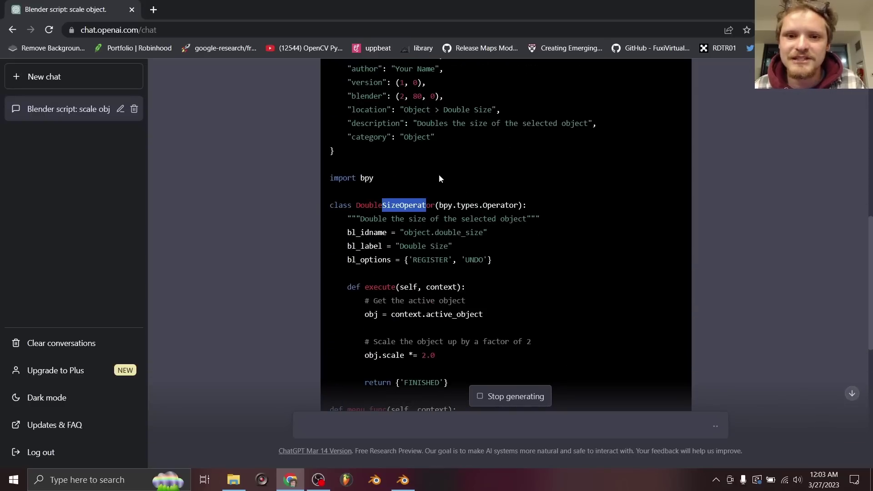
scroll(439, 175, "up", 1)
scroll(434, 273, "down", 3)
scroll(423, 436, "down", 5)
left_click(372, 424)
type("make it for blender version 3.4")
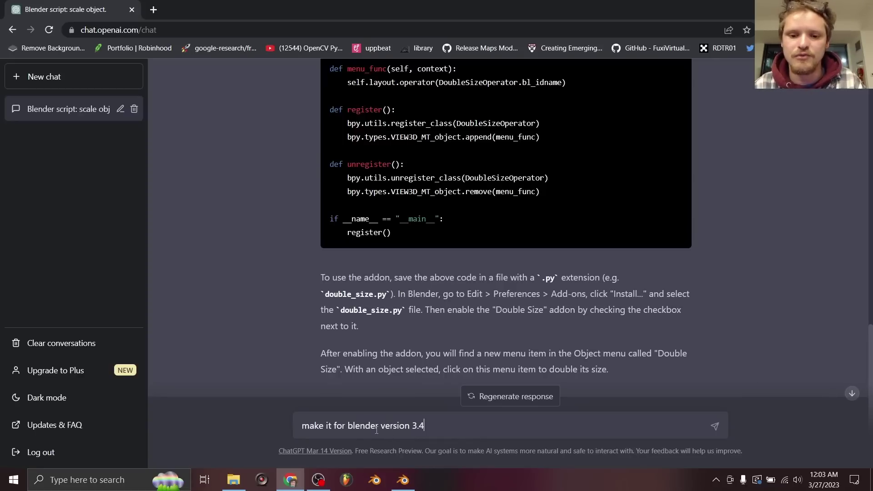
Step: Send 'make it for blender version 3.4' to get the add-on code updated for Blender 3.4
key("Return")
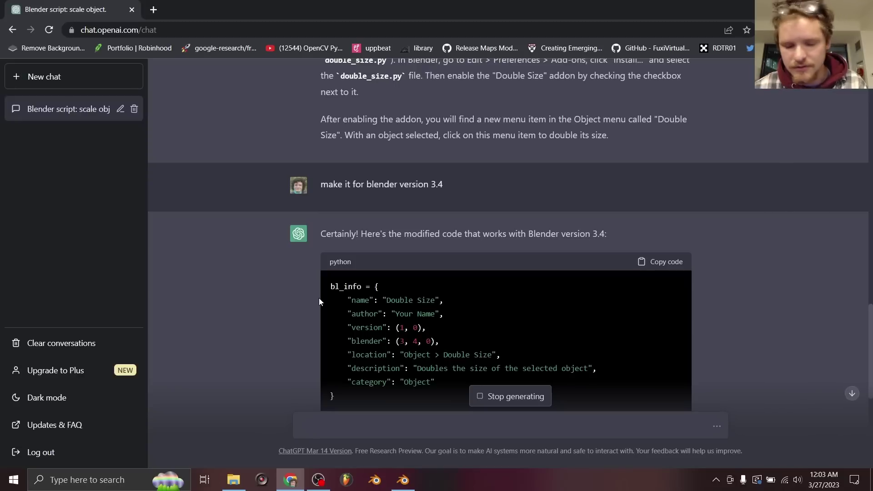
scroll(319, 298, "down", 2)
scroll(327, 283, "down", 2)
scroll(337, 283, "down", 1)
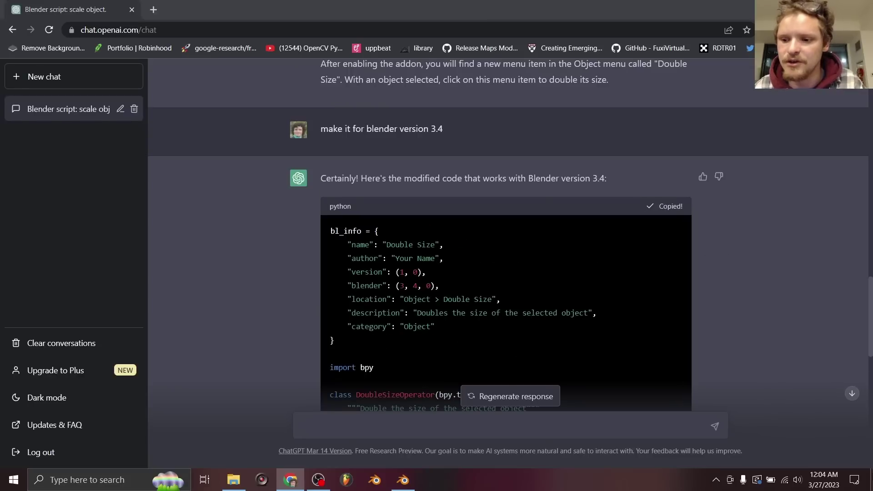
Step: Launch Notepad from Start search, paste the add-on code, and begin Save As
left_click(871, 481)
key("super")
type("note")
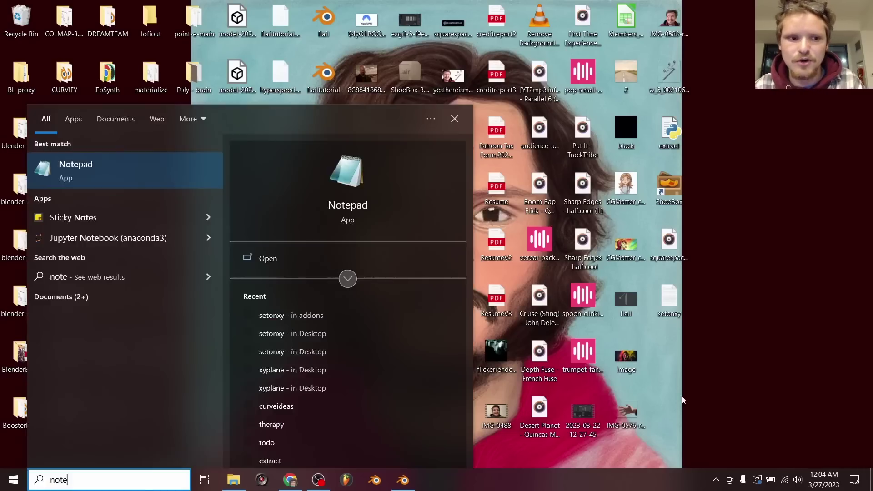
key("Return")
key("ctrl+v")
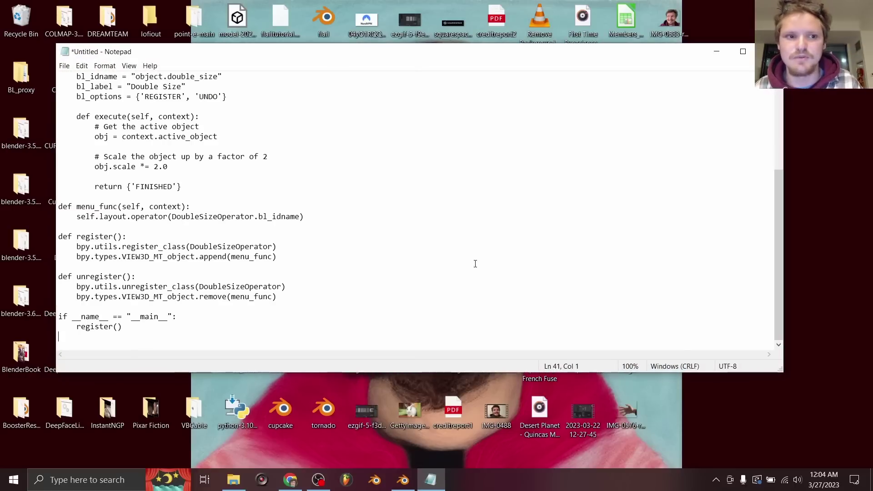
scroll(385, 250, "up", 3)
left_click(64, 66)
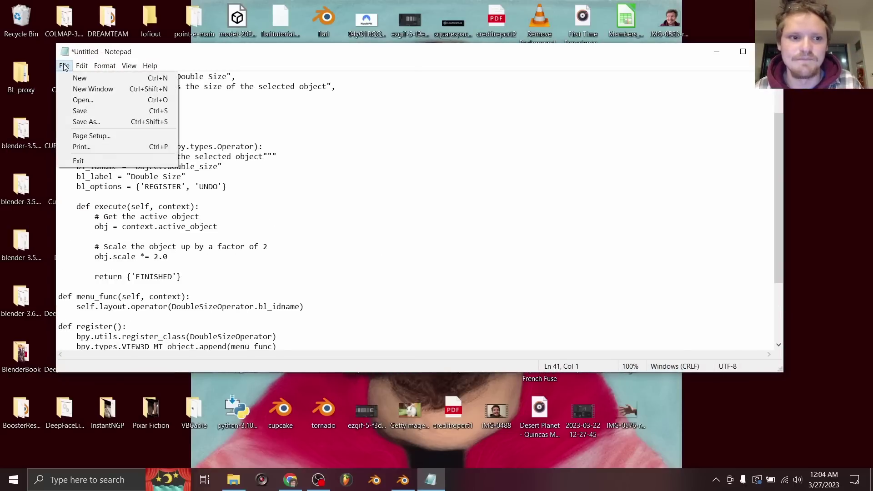
left_click(91, 121)
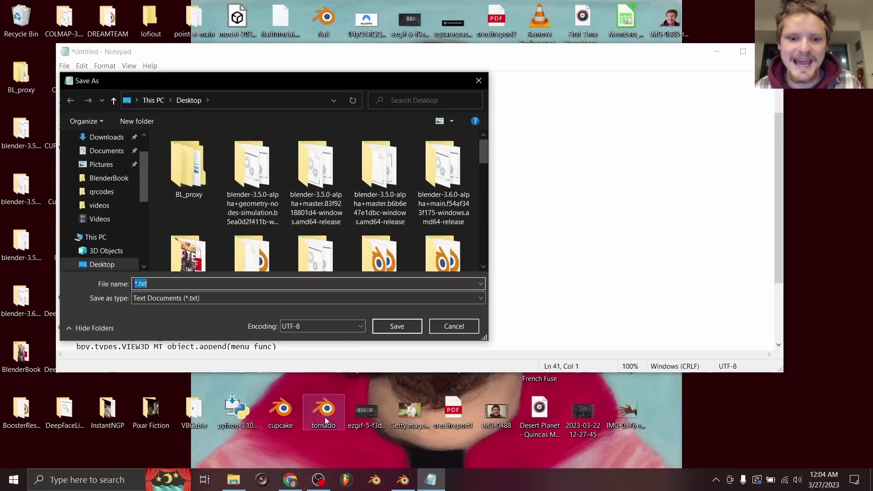
Step: Save the code as double_size.py with All Files type, close Notepad, and return to Blender
left_click(289, 480)
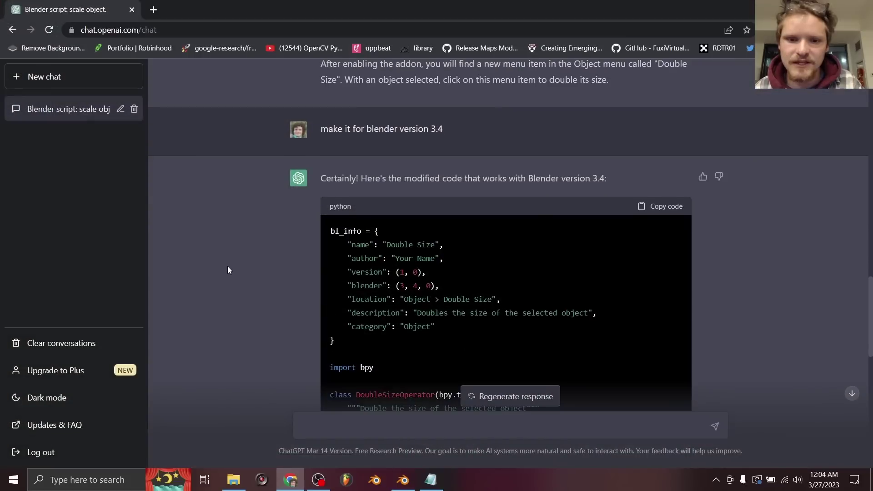
scroll(232, 266, "down", 3)
scroll(243, 269, "down", 5)
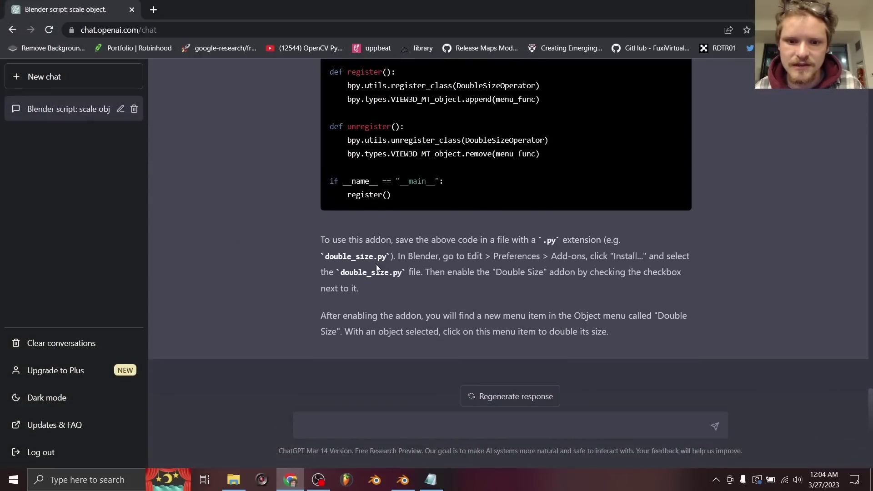
left_click_drag(387, 256, 333, 257)
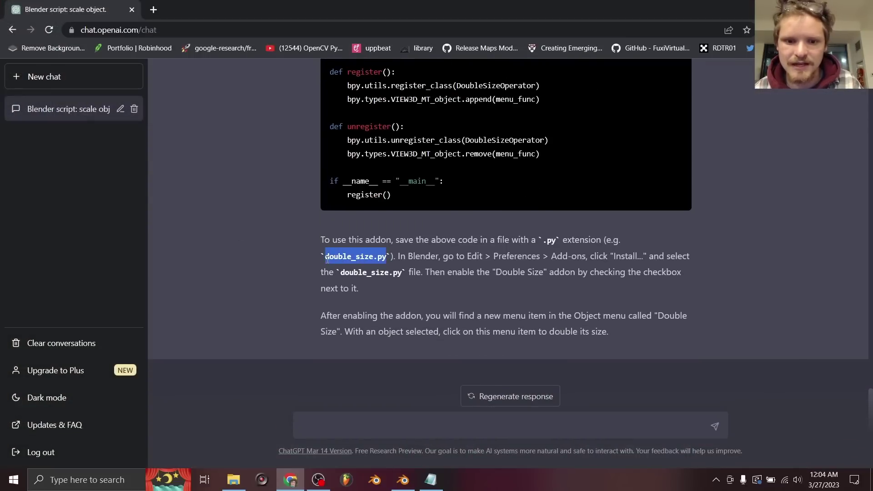
left_click(430, 479)
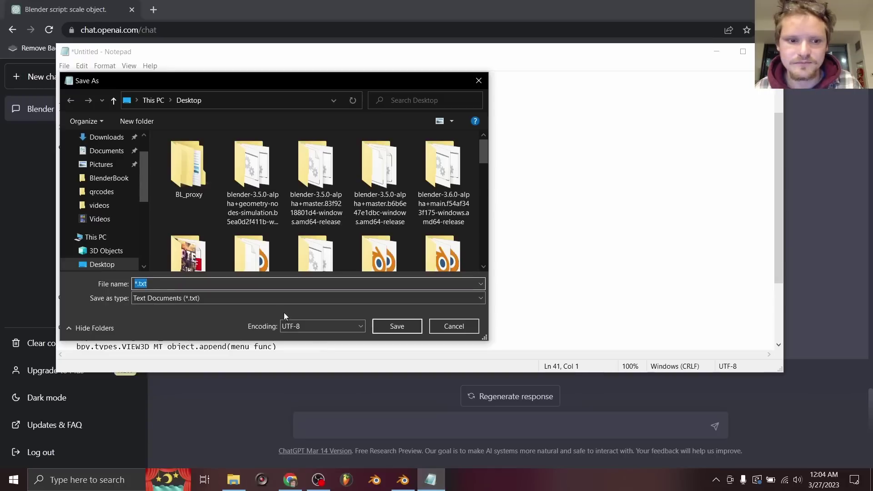
left_click(236, 301)
left_click(235, 318)
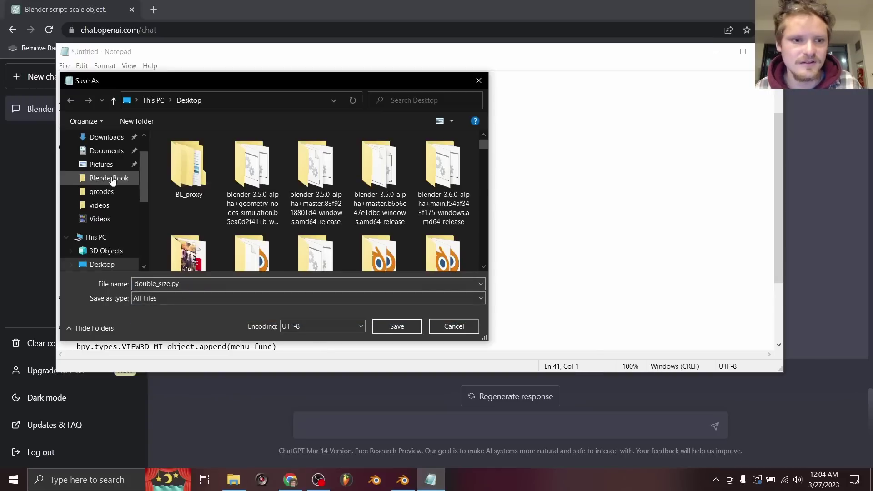
scroll(102, 163, "up", 1)
scroll(102, 164, "up", 1)
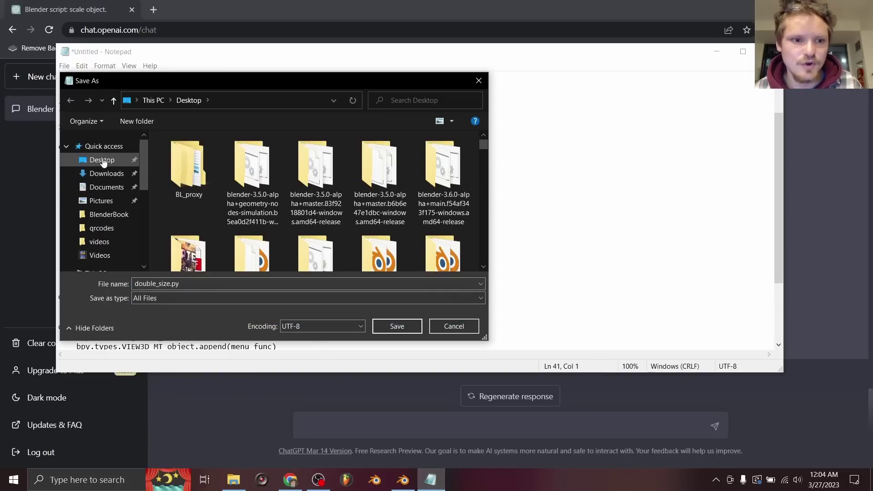
left_click(395, 327)
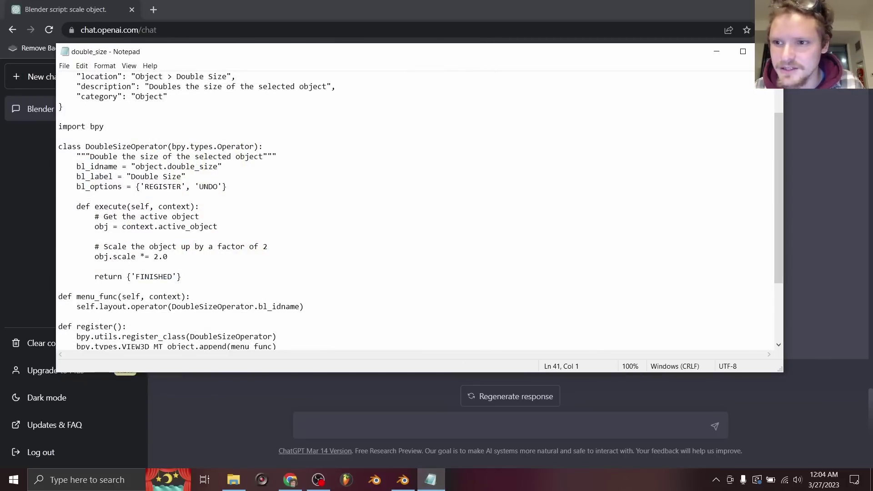
left_click(769, 51)
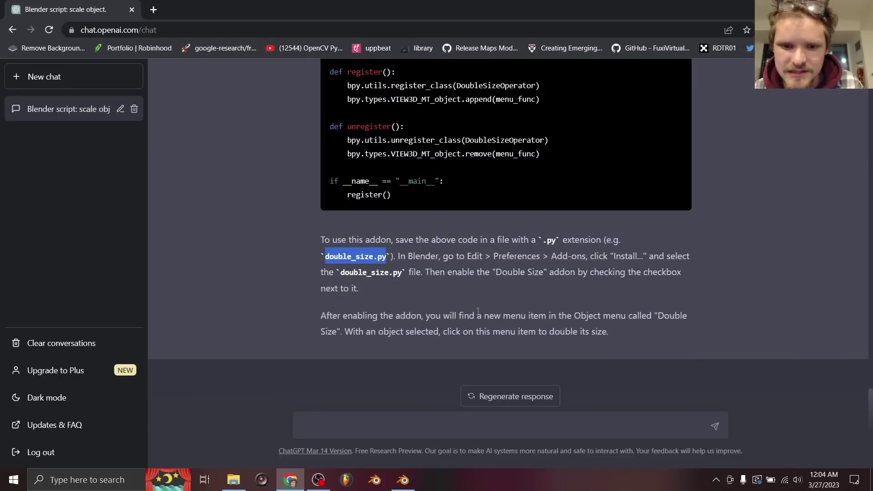
left_click(403, 480)
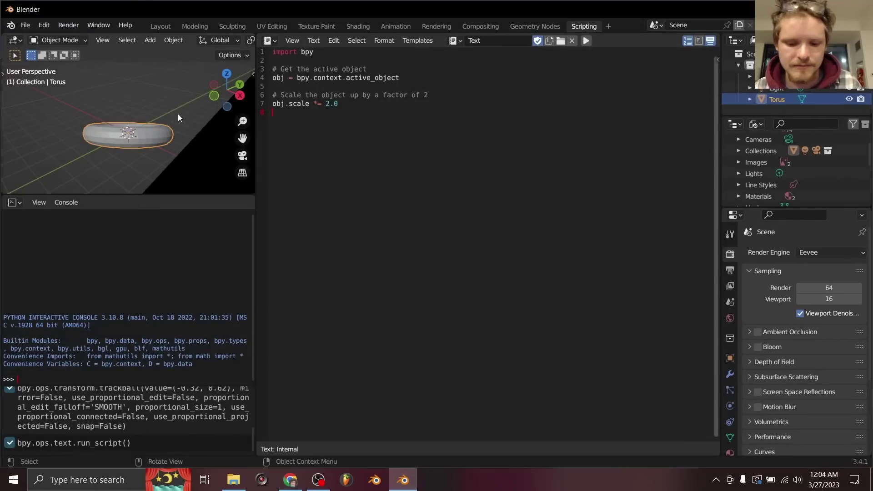
Step: Start a fresh General file discarding changes and go to the Add-ons section of Preferences
key("ctrl+n")
left_click(188, 107)
left_click(446, 263)
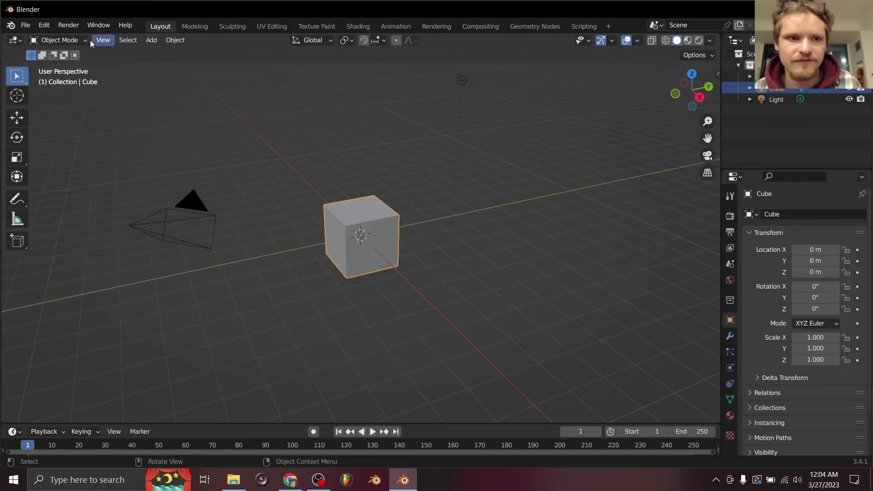
left_click(45, 25)
left_click(102, 201)
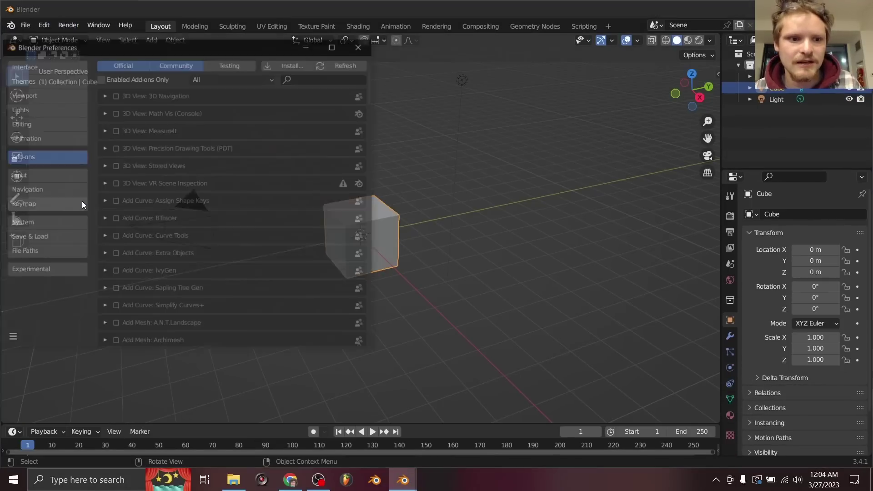
Step: Install double_size.py from the Desktop, enable the Object: Double Size add-on, and close Preferences
left_click(296, 67)
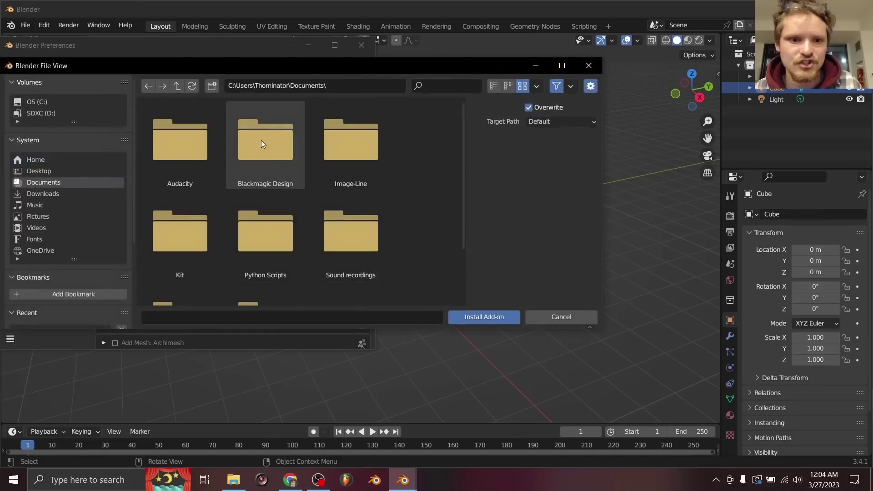
scroll(261, 150, "down", 1)
left_click(49, 170)
scroll(296, 191, "down", 3)
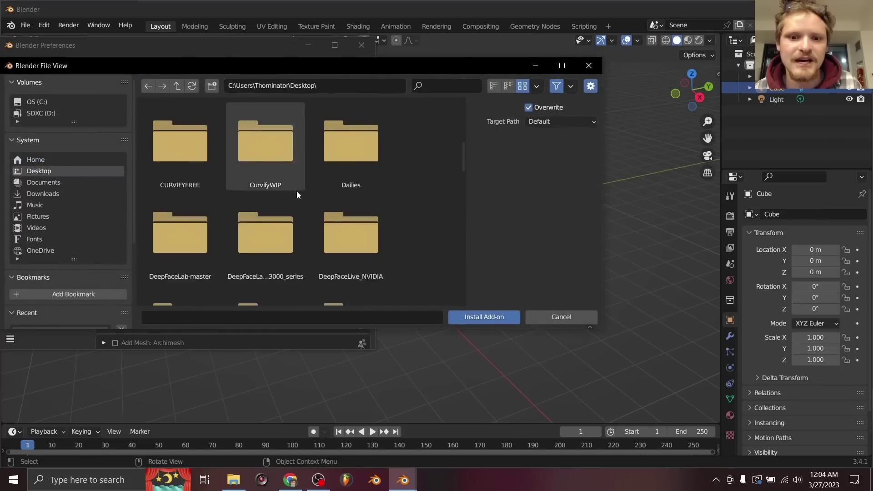
scroll(297, 192, "down", 2)
scroll(297, 193, "down", 2)
scroll(296, 194, "down", 1)
scroll(295, 195, "down", 2)
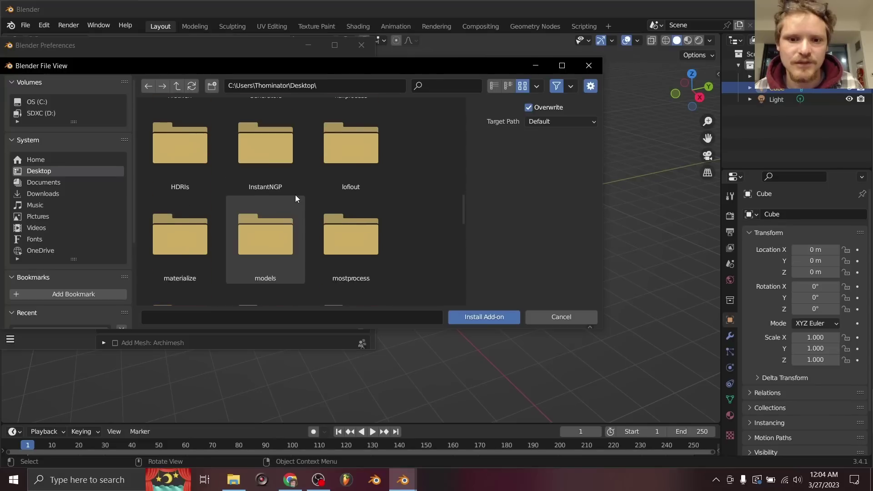
scroll(295, 194, "down", 2)
scroll(293, 196, "down", 2)
scroll(294, 196, "down", 2)
scroll(292, 195, "down", 1)
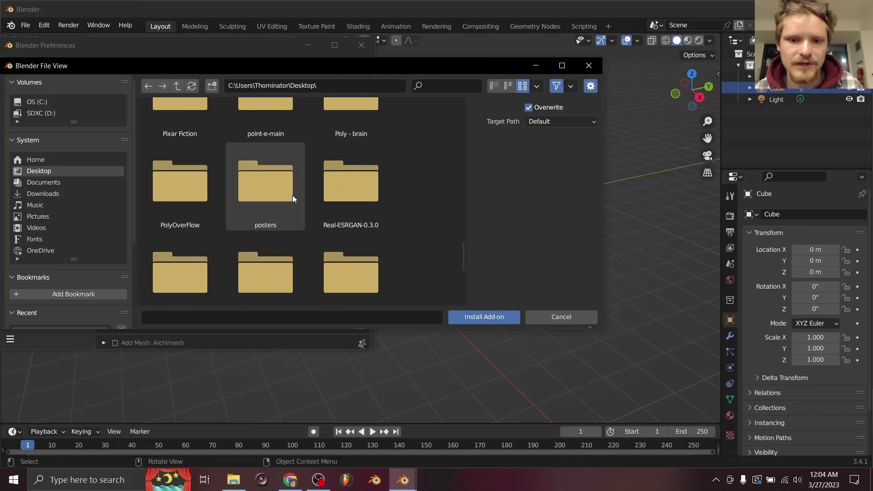
scroll(292, 196, "down", 3)
scroll(292, 199, "down", 2)
scroll(333, 199, "down", 2)
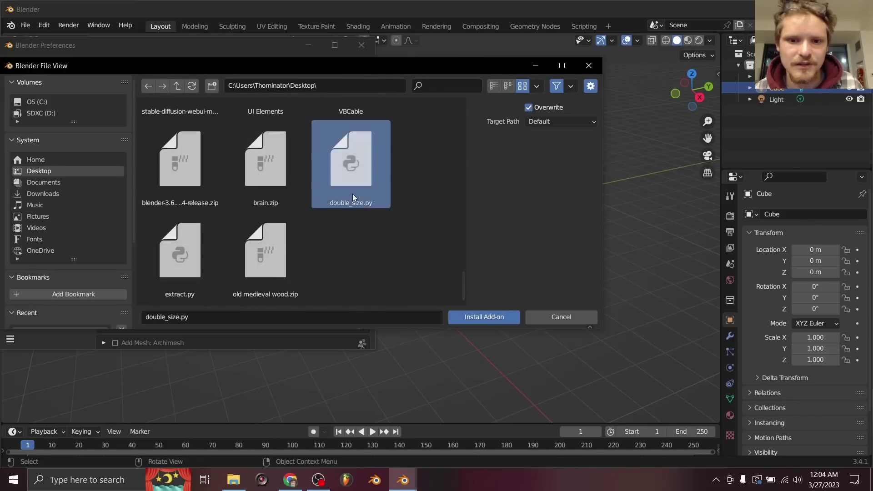
double_click(350, 197)
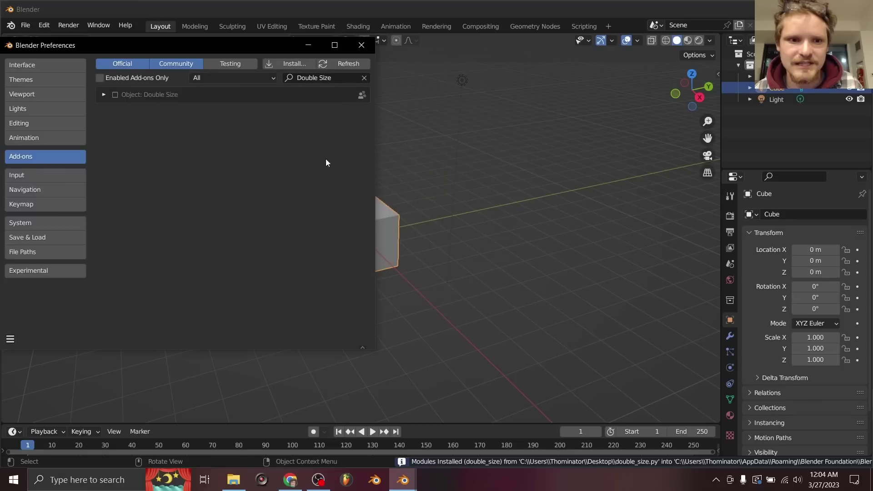
left_click(114, 95)
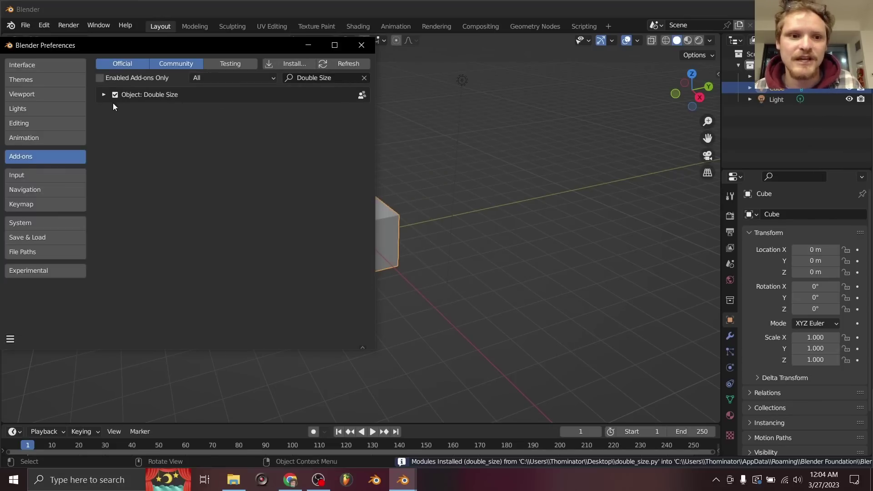
left_click(103, 95)
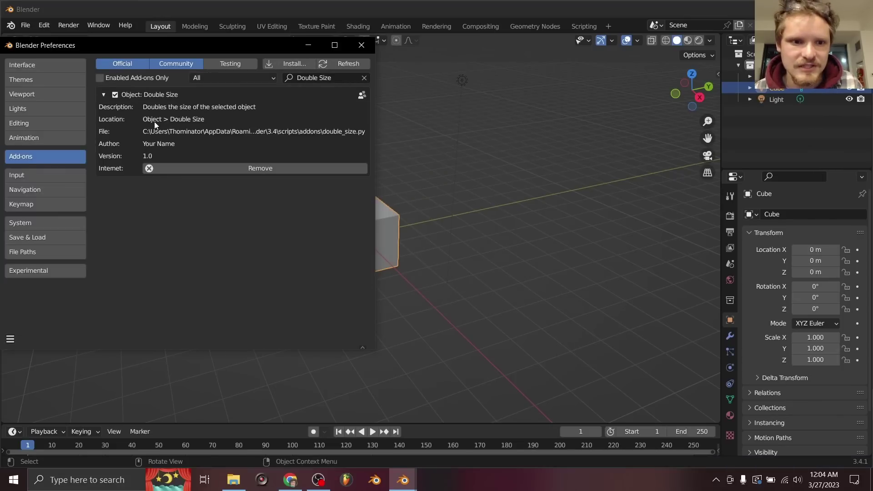
left_click(356, 46)
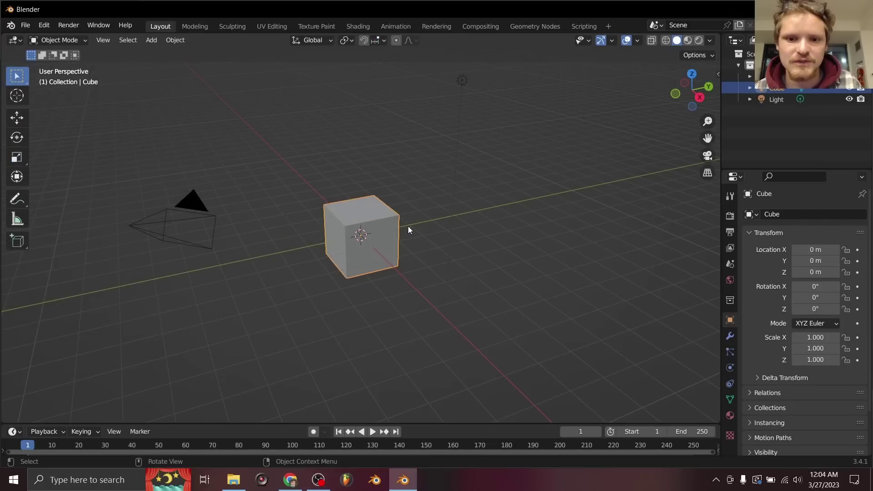
Step: Run Double Size on the cube from the F3 command search, then delete the cube
key("F3")
type("do")
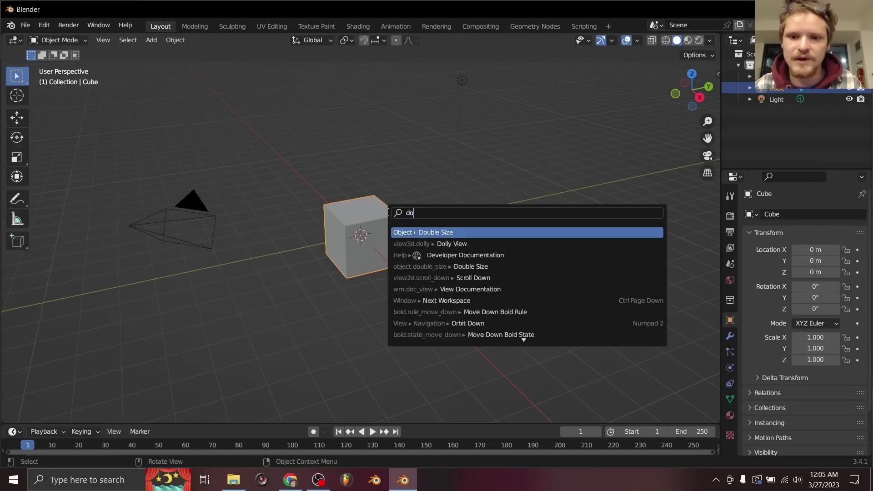
type("uble")
key("Return")
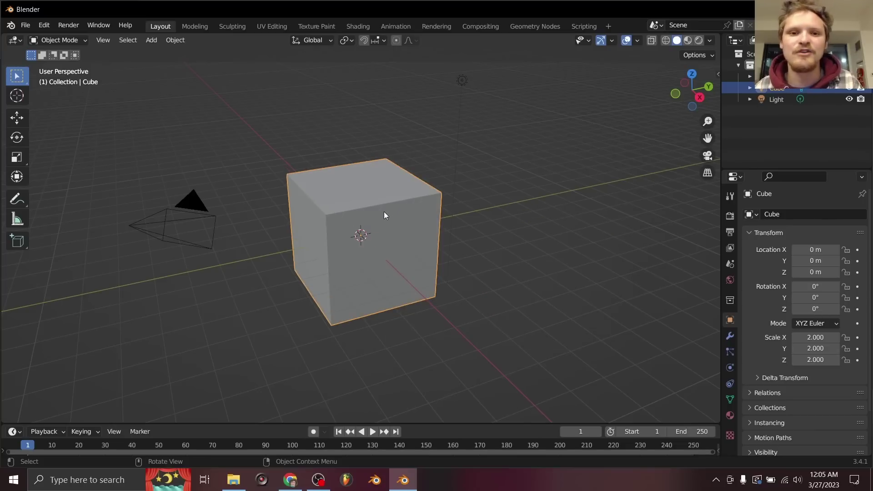
key("x")
left_click(380, 204)
Step: Add a cone, duplicate it up and to the left, and select both cones
key("shift+a")
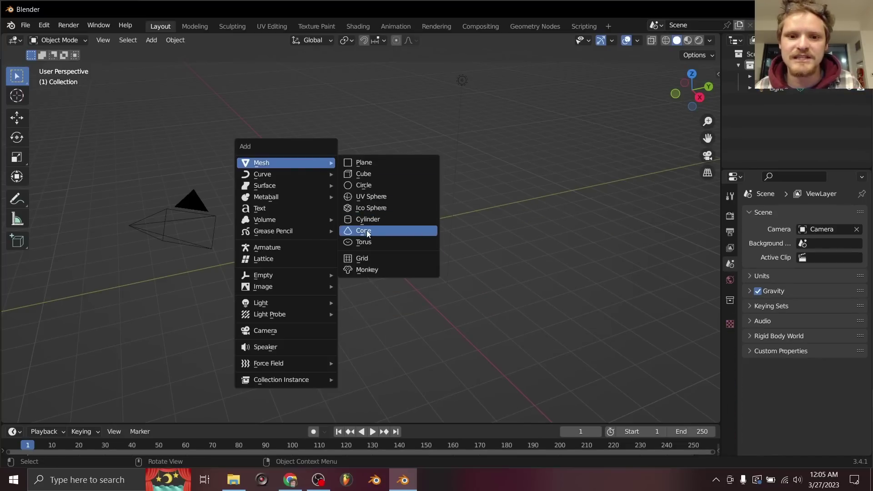
left_click(366, 233)
key("shift+s")
key("Escape")
key("shift+d")
left_click_drag(361, 221, 304, 184)
left_click(305, 184)
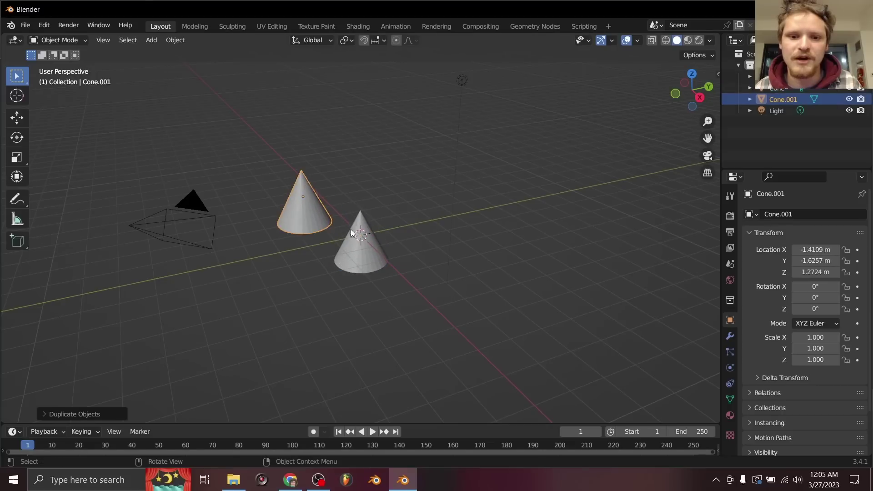
left_click(355, 235, "shift")
Step: Run Double Size on the cones so each reaches scale 2.000, re-running it with Cone.001 active
key("F3")
key("Return")
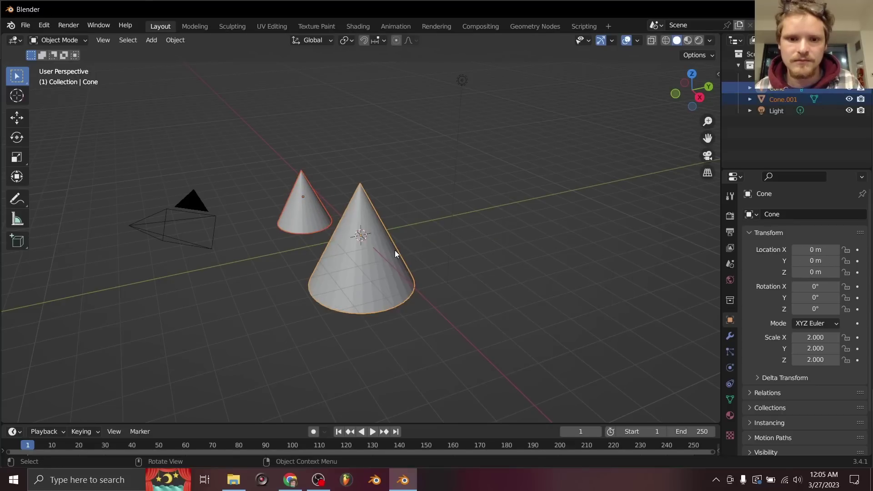
left_click(297, 196)
key("F3")
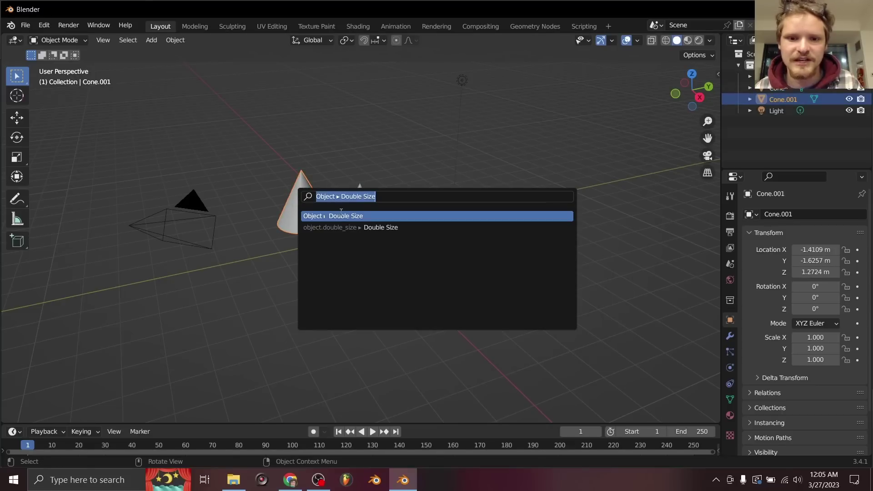
left_click(344, 216)
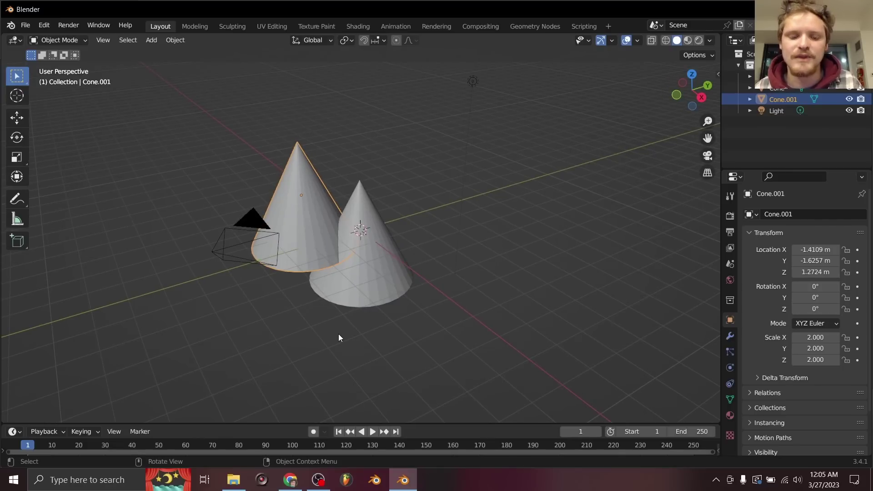
Step: Send ChatGPT a request to make the add-on work on all selected objects
left_click(291, 479)
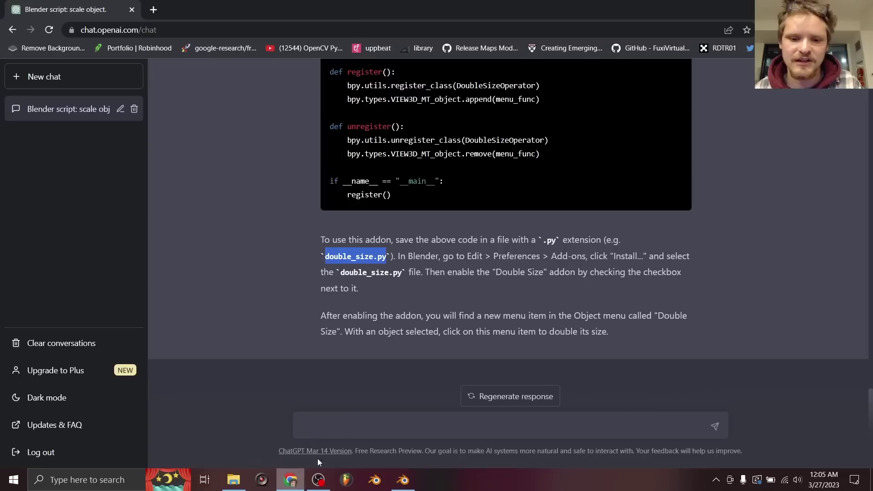
left_click(403, 423)
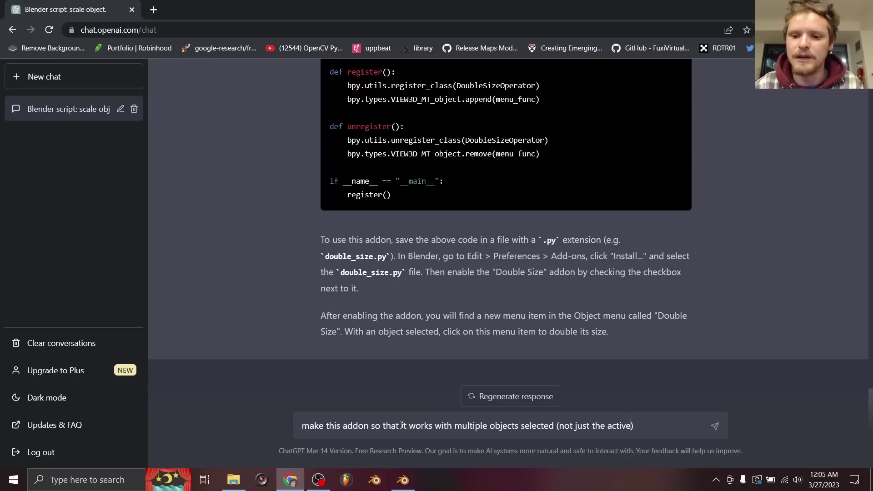
type("one")
key("Return")
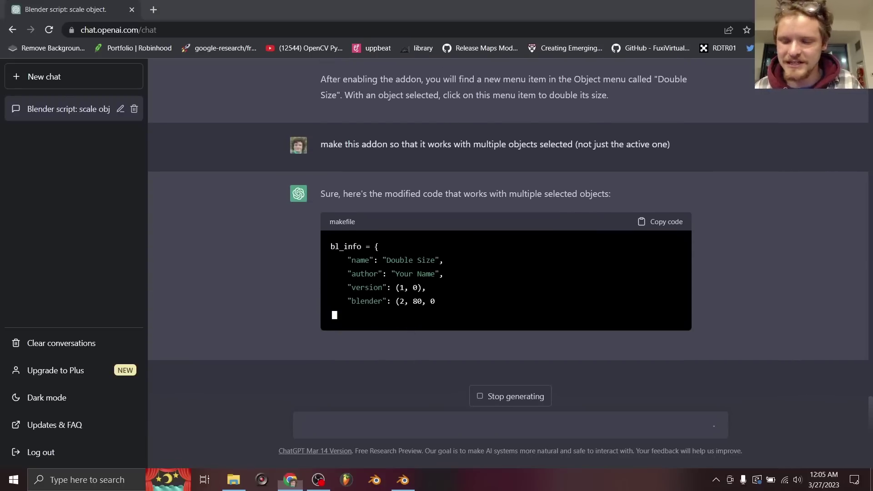
Step: Launch Notepad from Start search while ChatGPT finishes generating, checking Blender on the way back
left_click(870, 480)
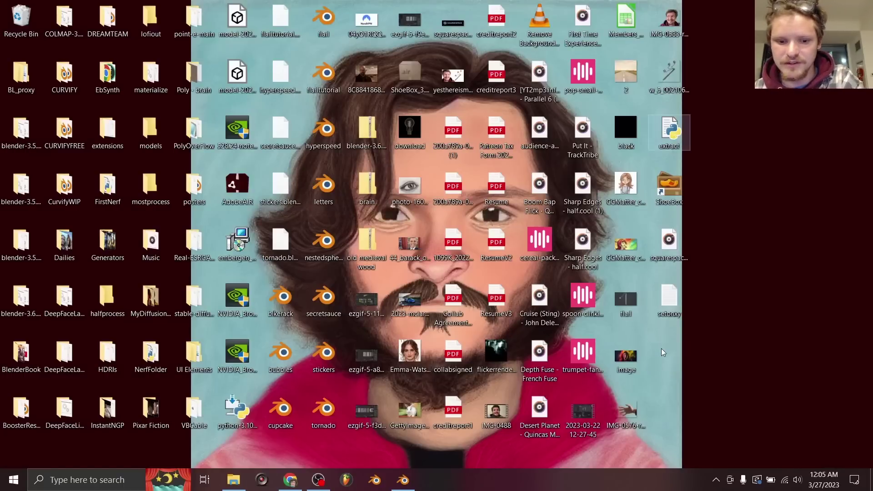
key("super")
type("notep")
key("Return")
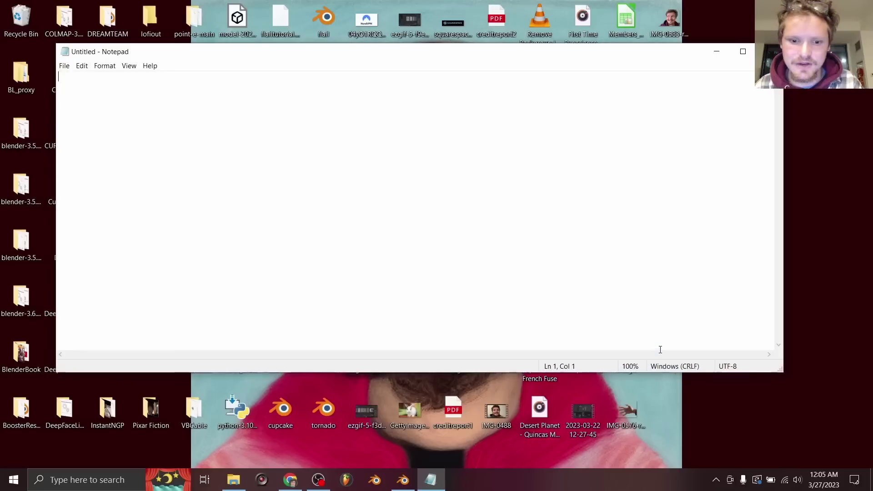
left_click(403, 480)
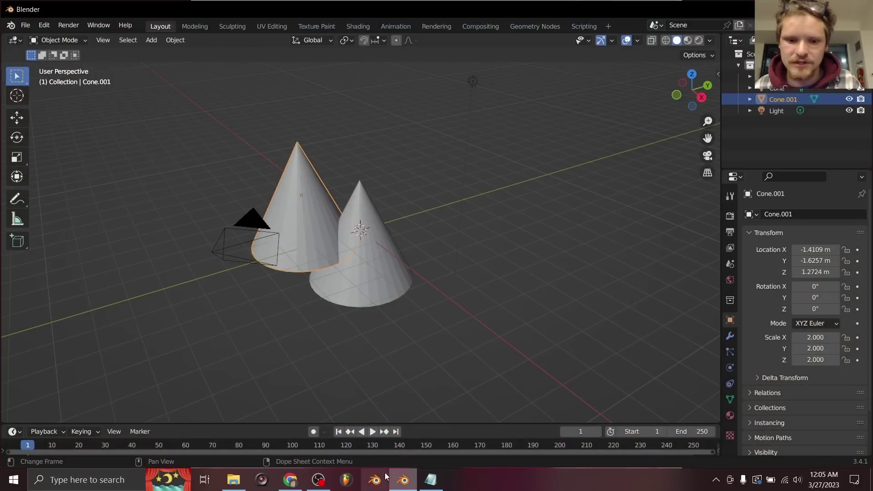
left_click(319, 480)
left_click(290, 479)
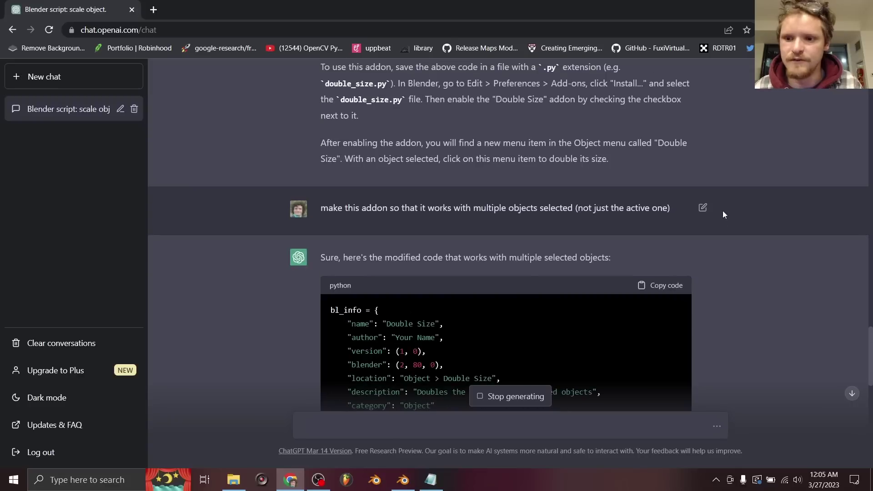
Step: Paste the multi-object add-on code into Notepad and grab the double_size.py file name from the reply
left_click(431, 479)
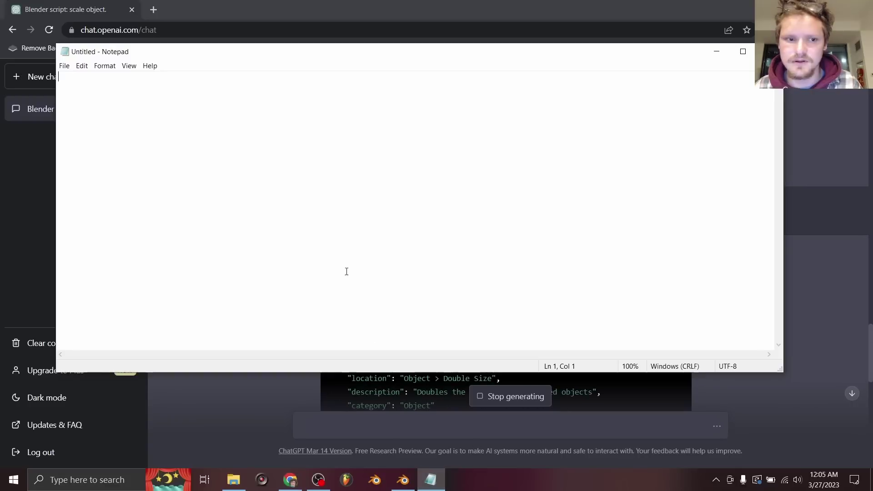
key("ctrl+v")
left_click(259, 389)
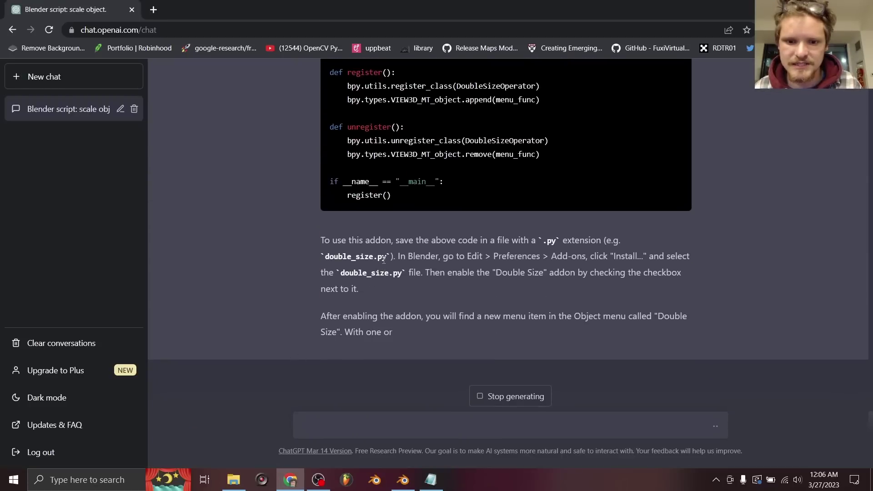
left_click_drag(387, 256, 325, 256)
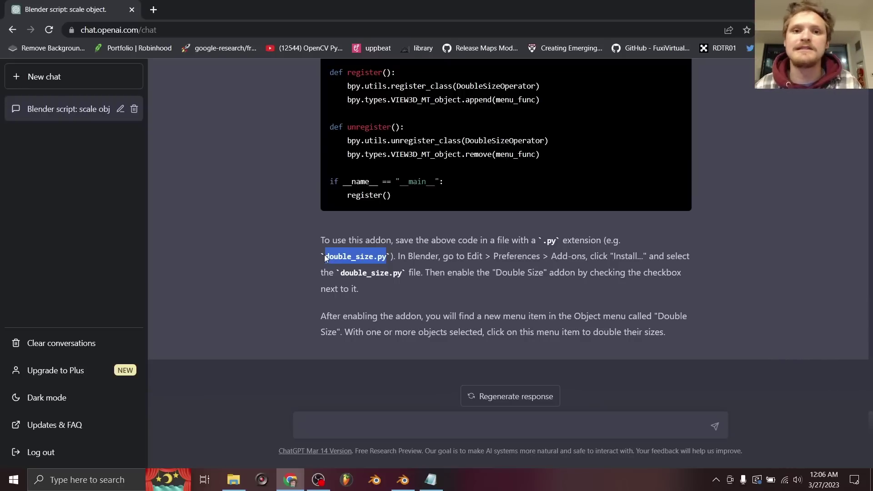
mouse_move(402, 479)
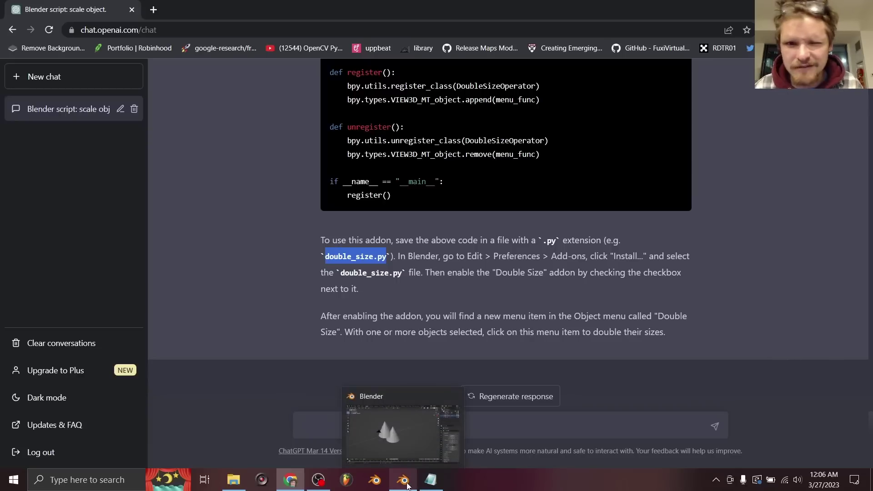
left_click(430, 479)
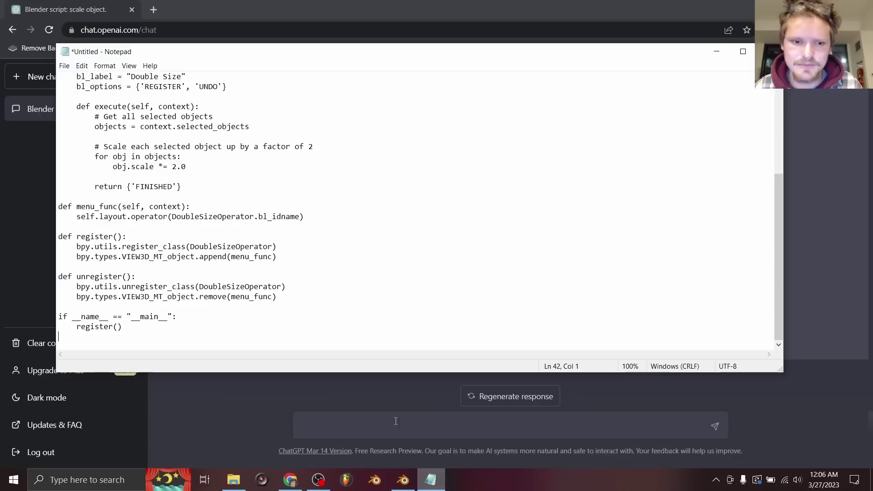
Step: Save the code as double_size.py with Save as type All Files, then close Notepad
key("ctrl+s")
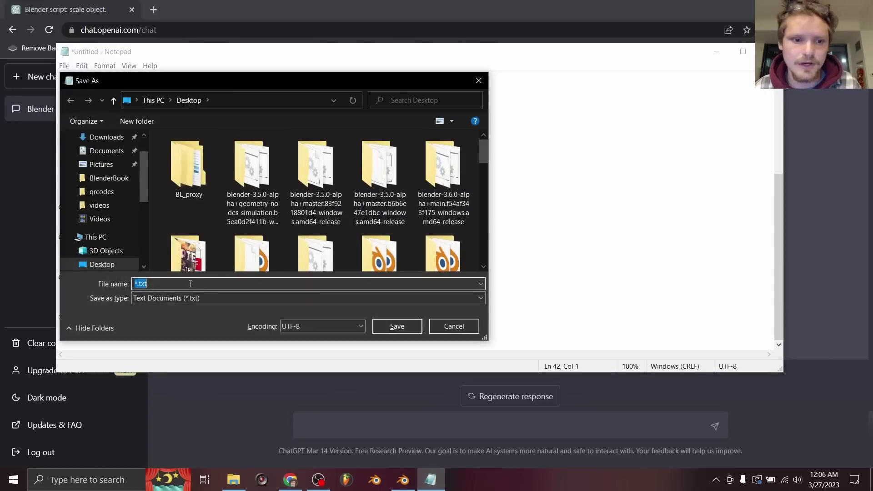
type("double_size.py")
left_click(187, 299)
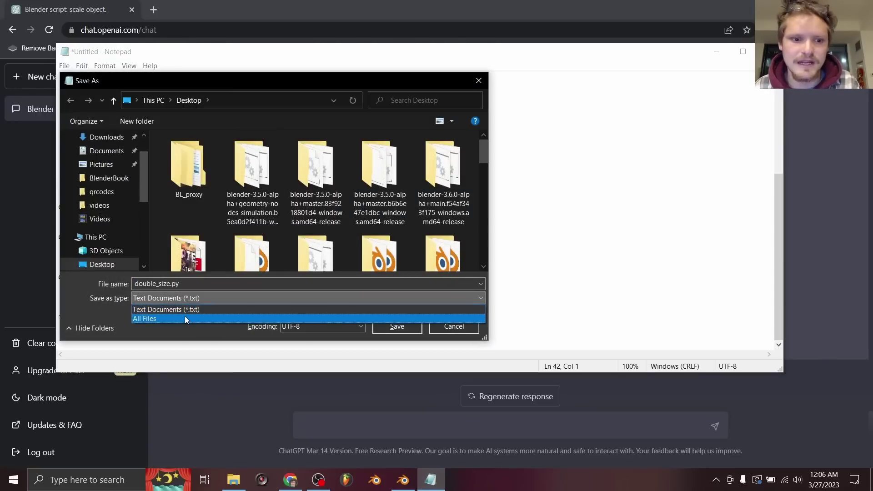
left_click(185, 315)
left_click(413, 326)
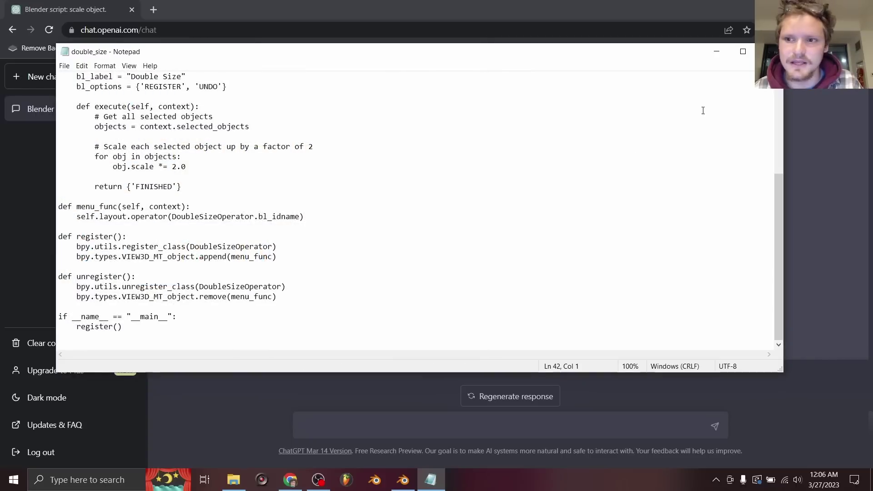
left_click(769, 51)
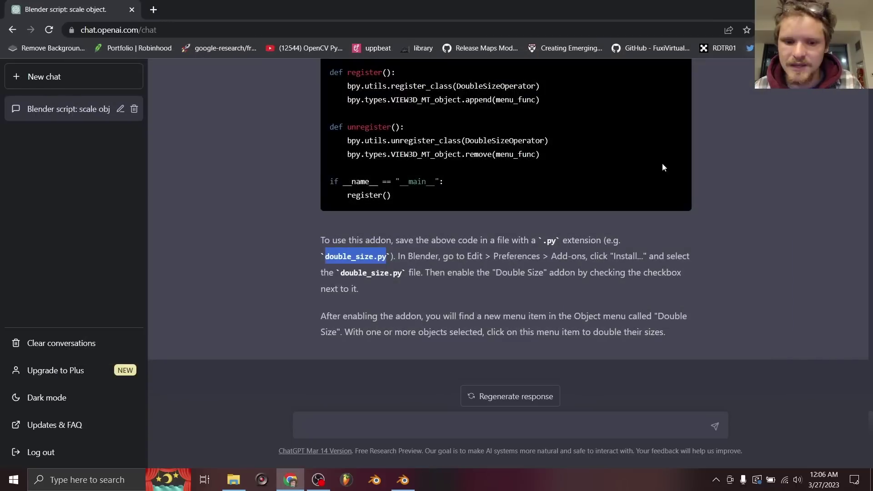
Step: In Blender Preferences Add-ons, refresh and remove the old Double Size add-on
left_click(403, 480)
left_click(43, 25)
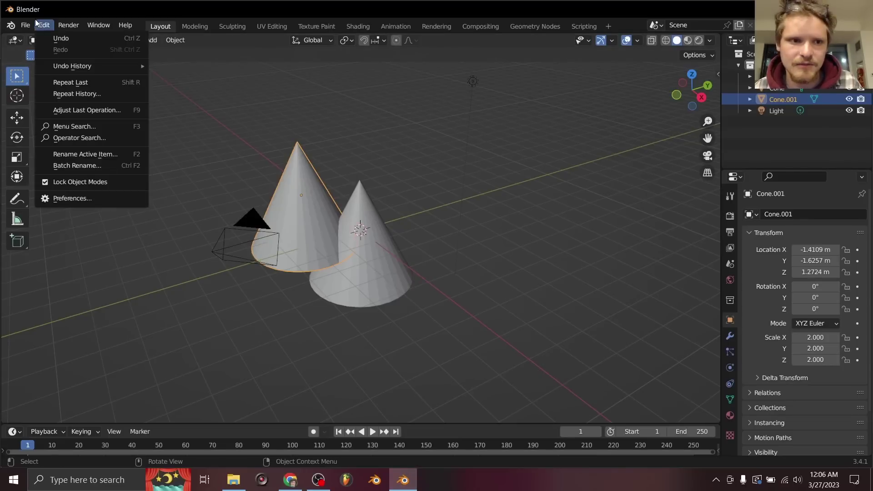
left_click(68, 200)
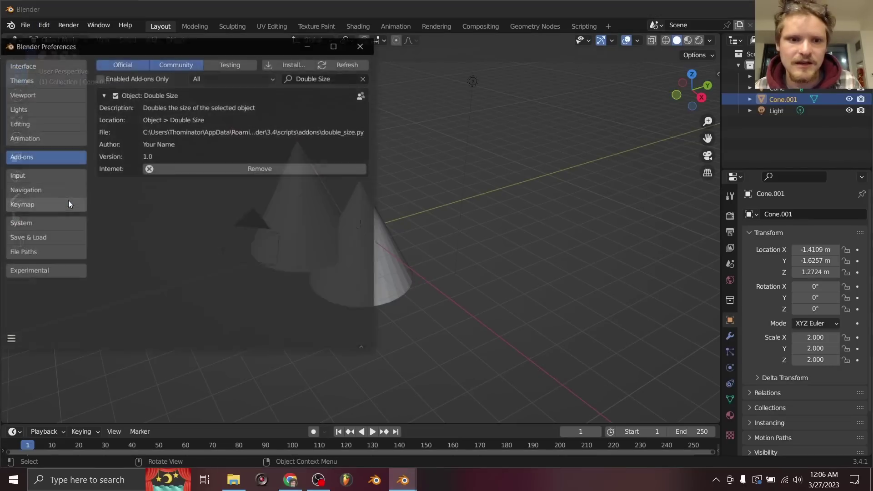
left_click(336, 59)
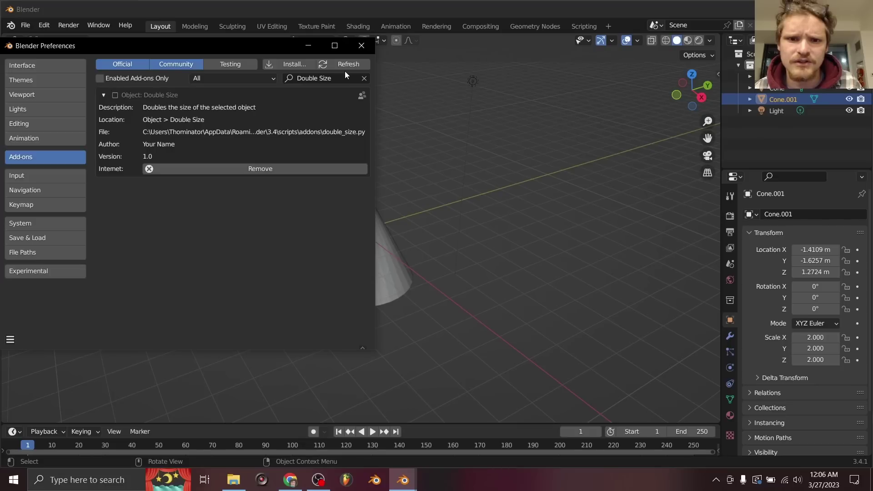
left_click(114, 95)
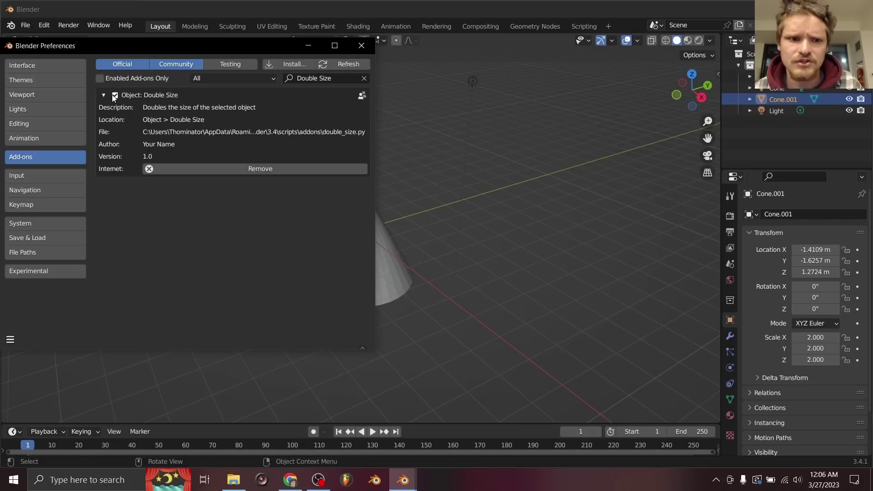
left_click(206, 171)
left_click(254, 217)
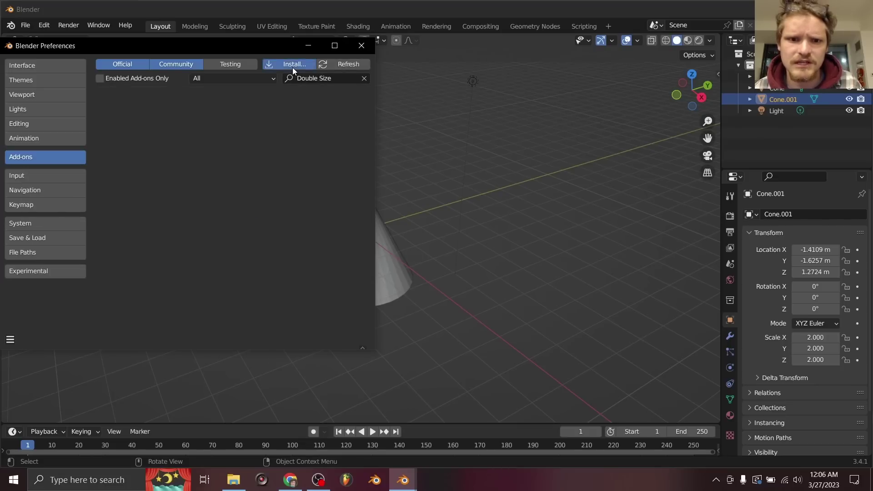
Step: Install double_size.py from the Desktop, enable it, close Preferences and select the rear cone
left_click(293, 67)
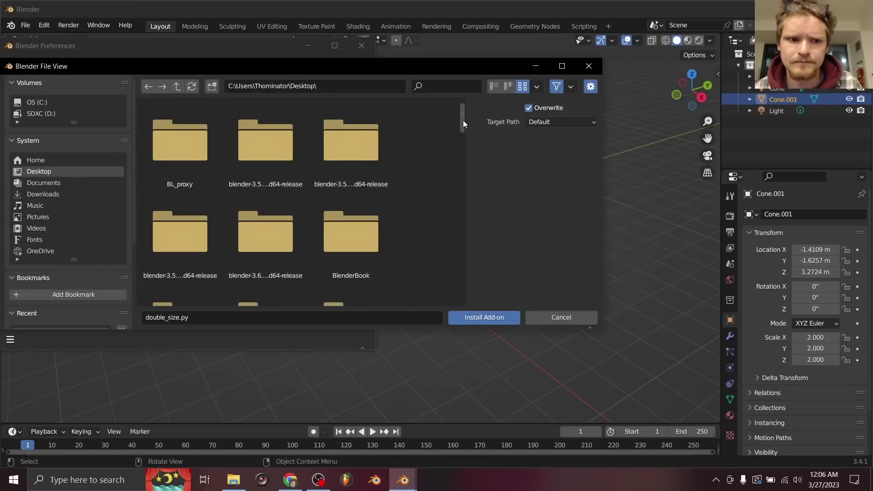
left_click_drag(463, 120, 470, 312)
left_click(350, 184)
double_click(350, 184)
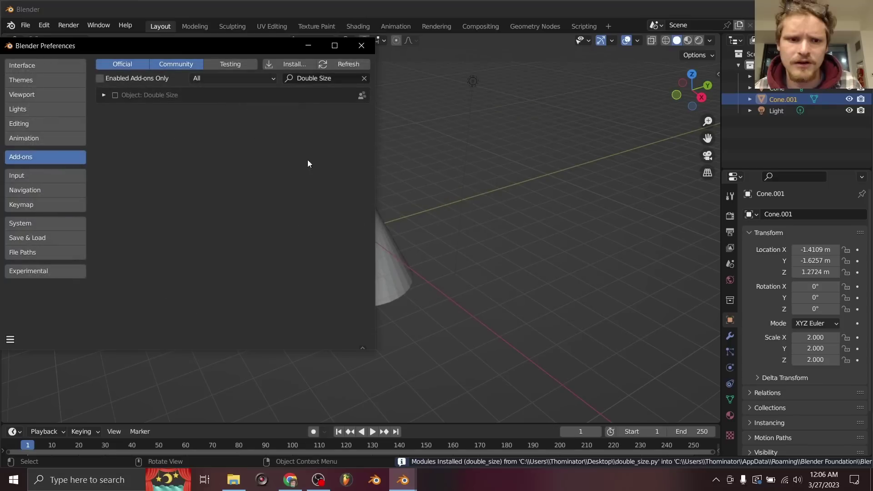
left_click(114, 95)
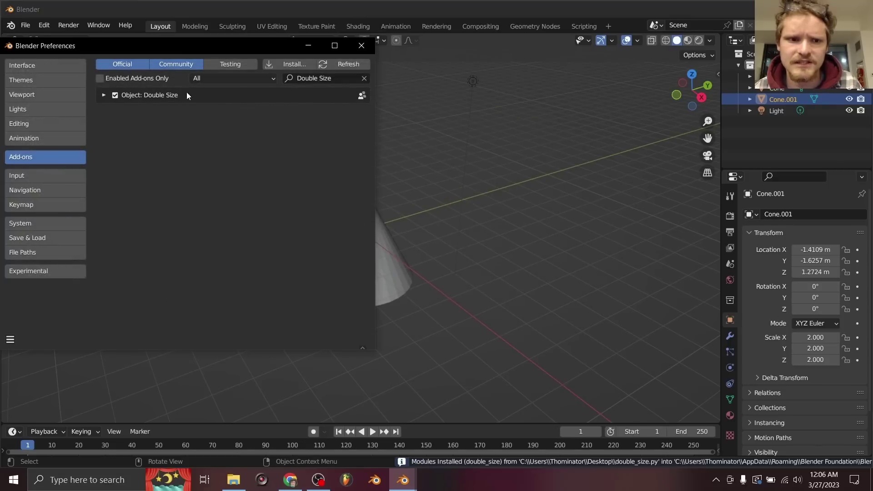
left_click(360, 46)
left_click(371, 220)
Step: Run Double Size on the cone via F3, then delete both cones
key("F3")
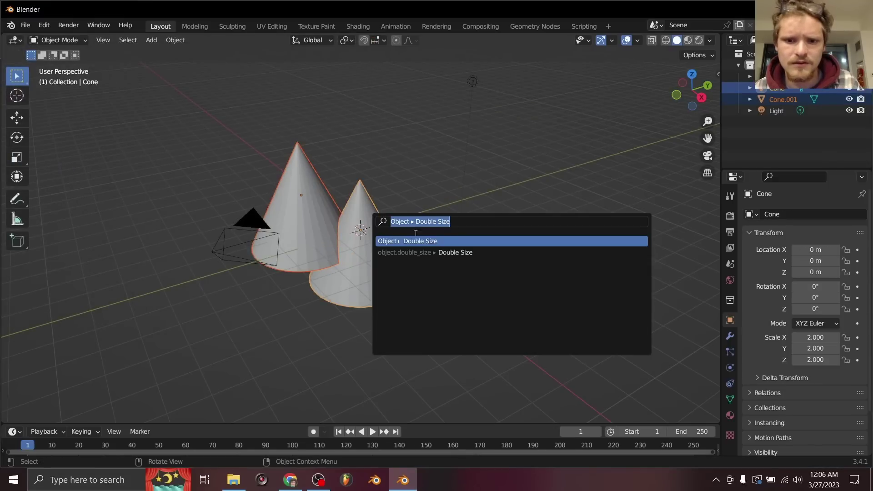
key("Return")
key("x")
left_click(394, 207)
Step: Add a UV sphere placed left, a plane at the origin and a cube placed right of it
key("shift+a")
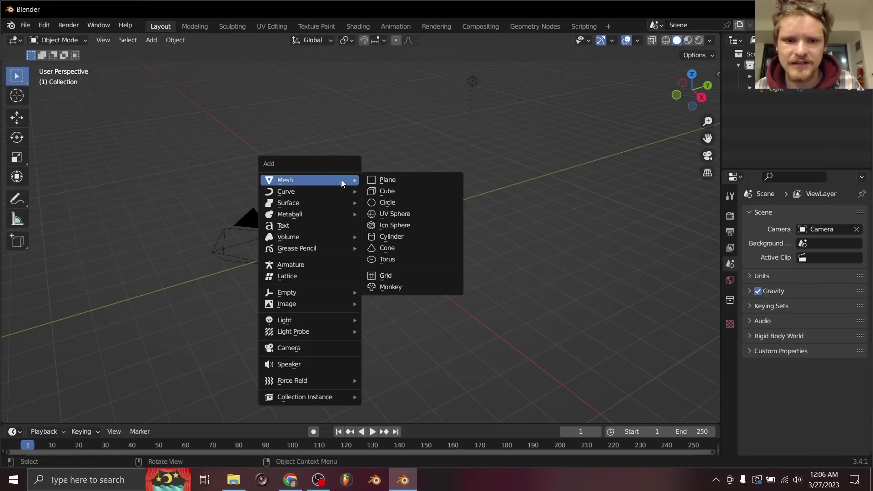
left_click(409, 214)
key("g")
left_click(317, 177)
key("shift+s")
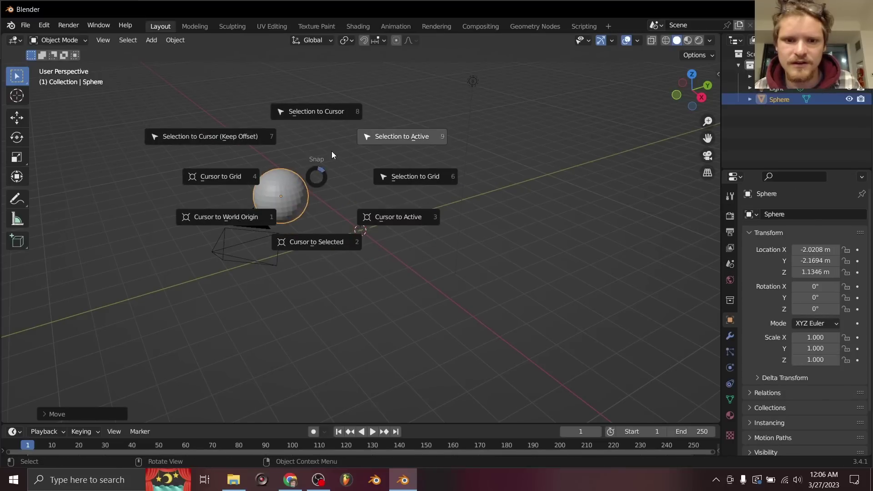
key("Escape")
key("shift+a")
mouse_move(301, 165)
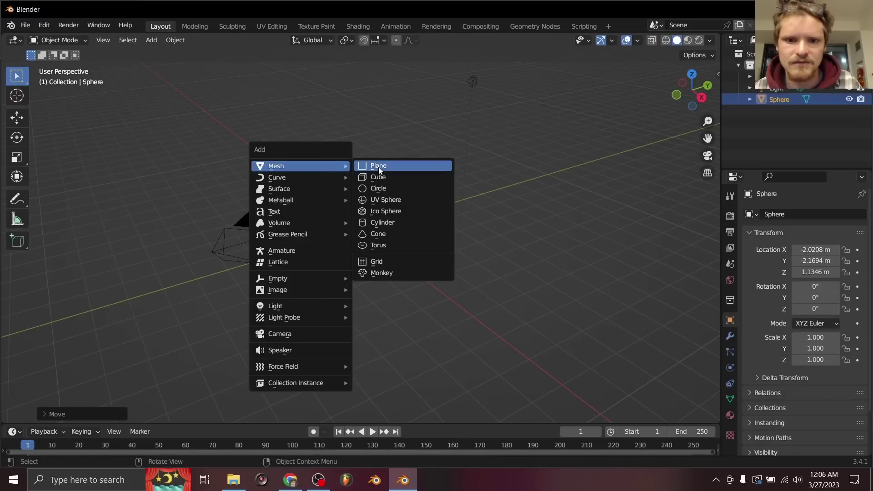
left_click(379, 167)
key("shift+s")
key("Escape")
key("shift+a")
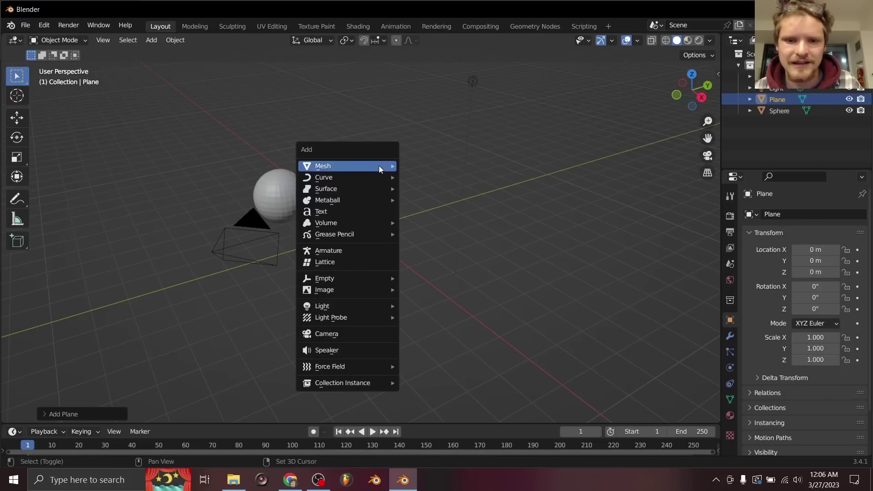
left_click(422, 178)
key("g")
left_click(382, 224)
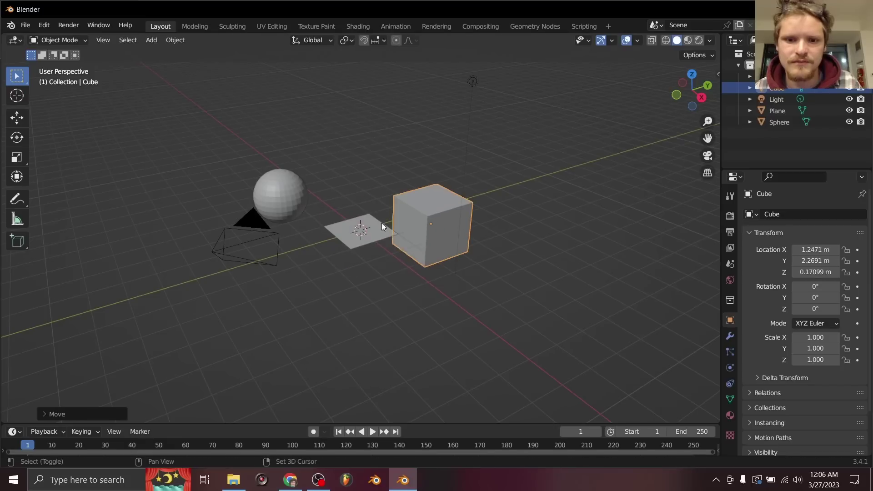
Step: Select all three objects and run Double Size, enlarging them together to scale 2
left_click(292, 196, "shift")
key("F3")
type("resize")
key("Return")
type("2")
key("Return")
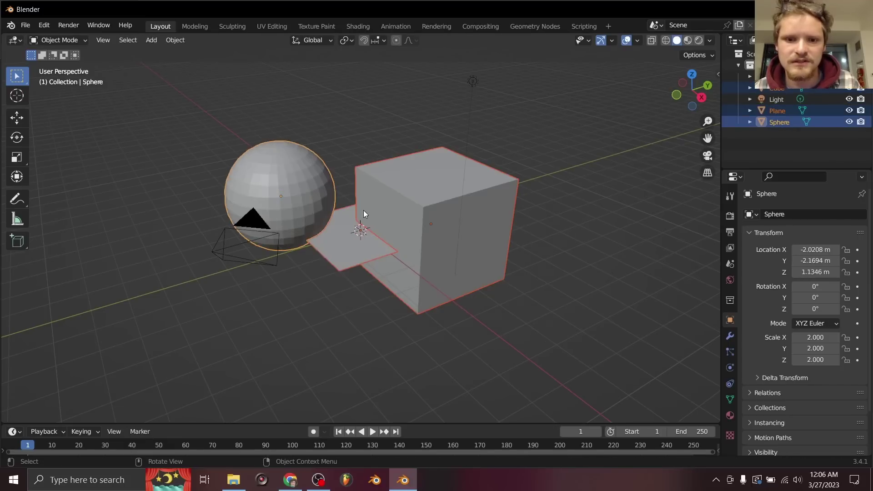
middle_click_drag(340, 210, 376, 219)
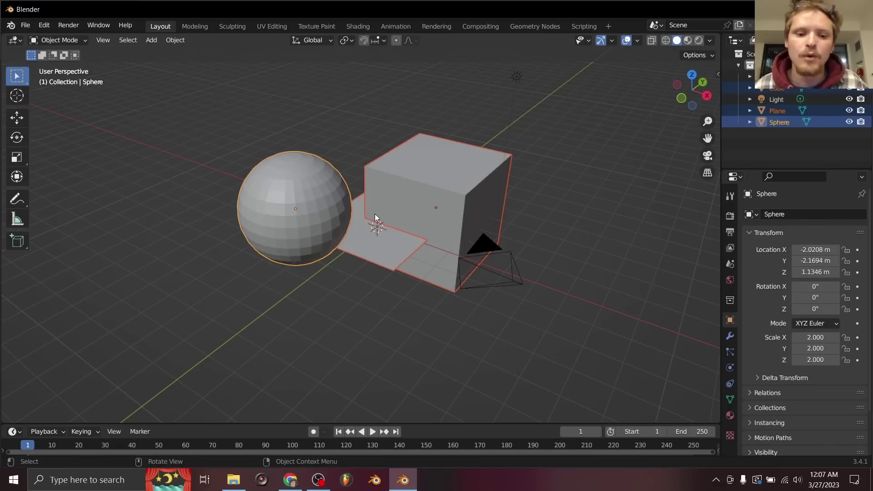
left_click(312, 482)
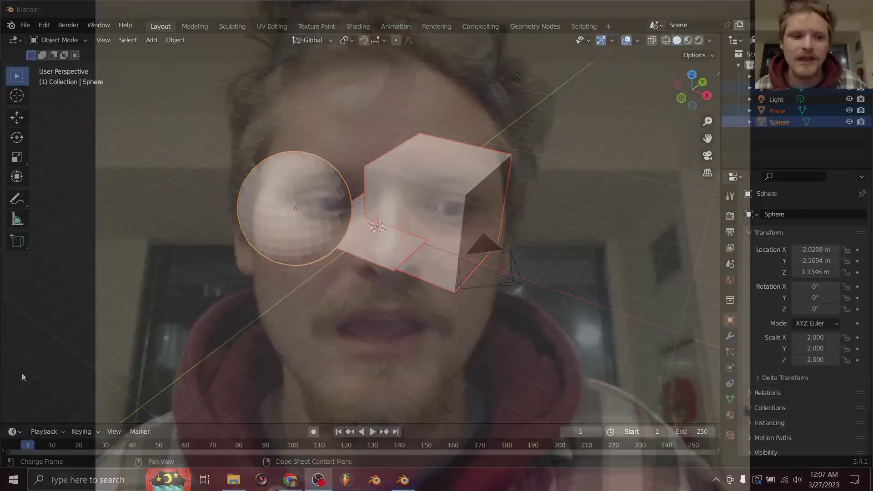